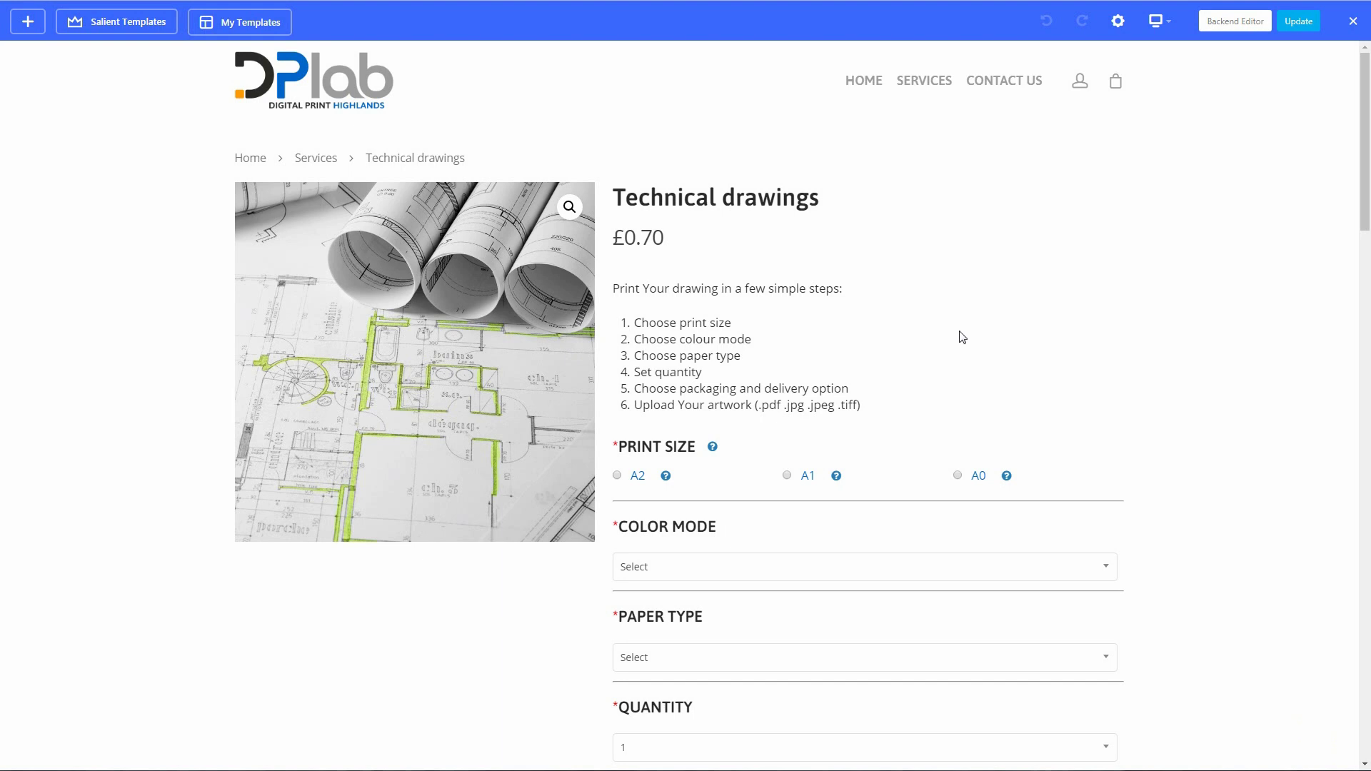
{"action": "scroll", "coordinate": [961, 335], "scroll_direction": "down", "scroll_amount": 3}
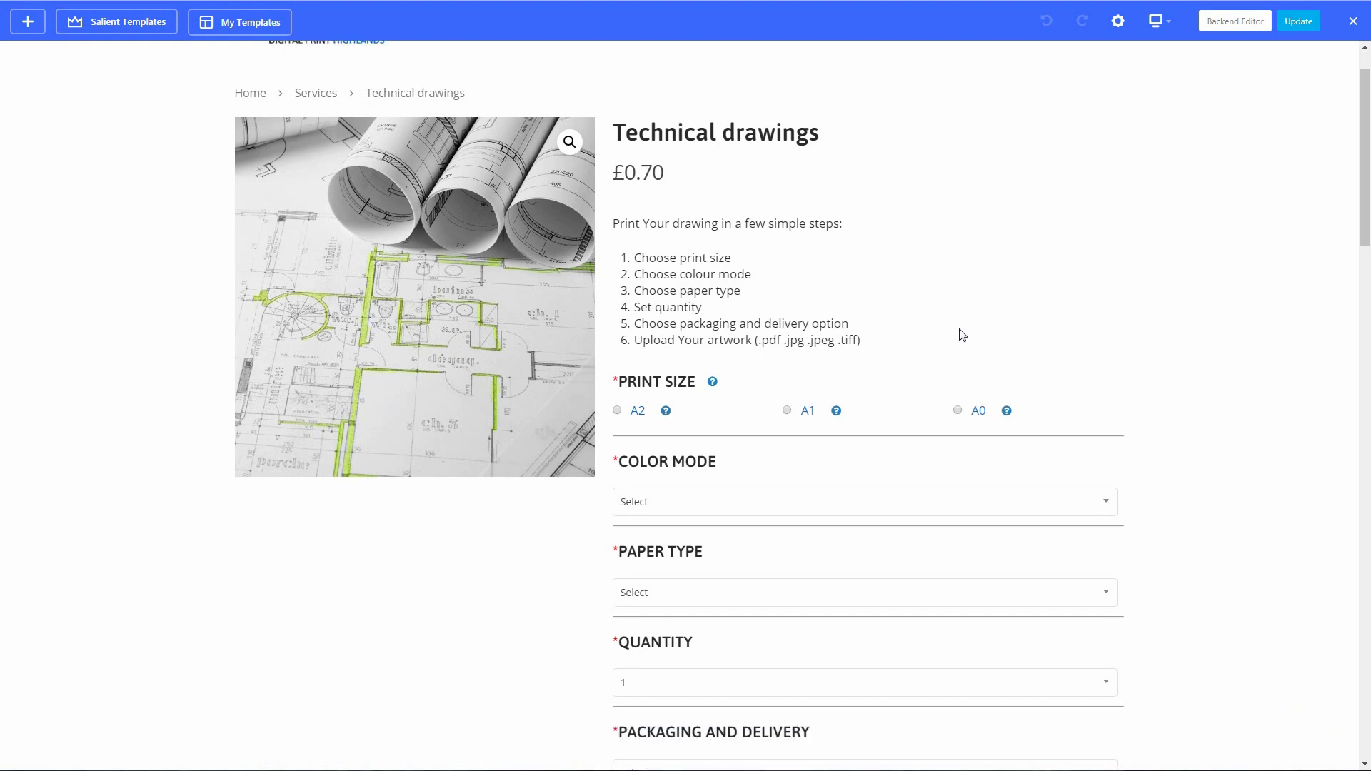
{"action": "scroll", "coordinate": [962, 335], "scroll_direction": "down", "scroll_amount": 3}
{"action": "scroll", "coordinate": [961, 335], "scroll_direction": "down", "scroll_amount": 3}
{"action": "scroll", "coordinate": [961, 336], "scroll_direction": "down", "scroll_amount": 2}
{"action": "scroll", "coordinate": [961, 335], "scroll_direction": "down", "scroll_amount": 3}
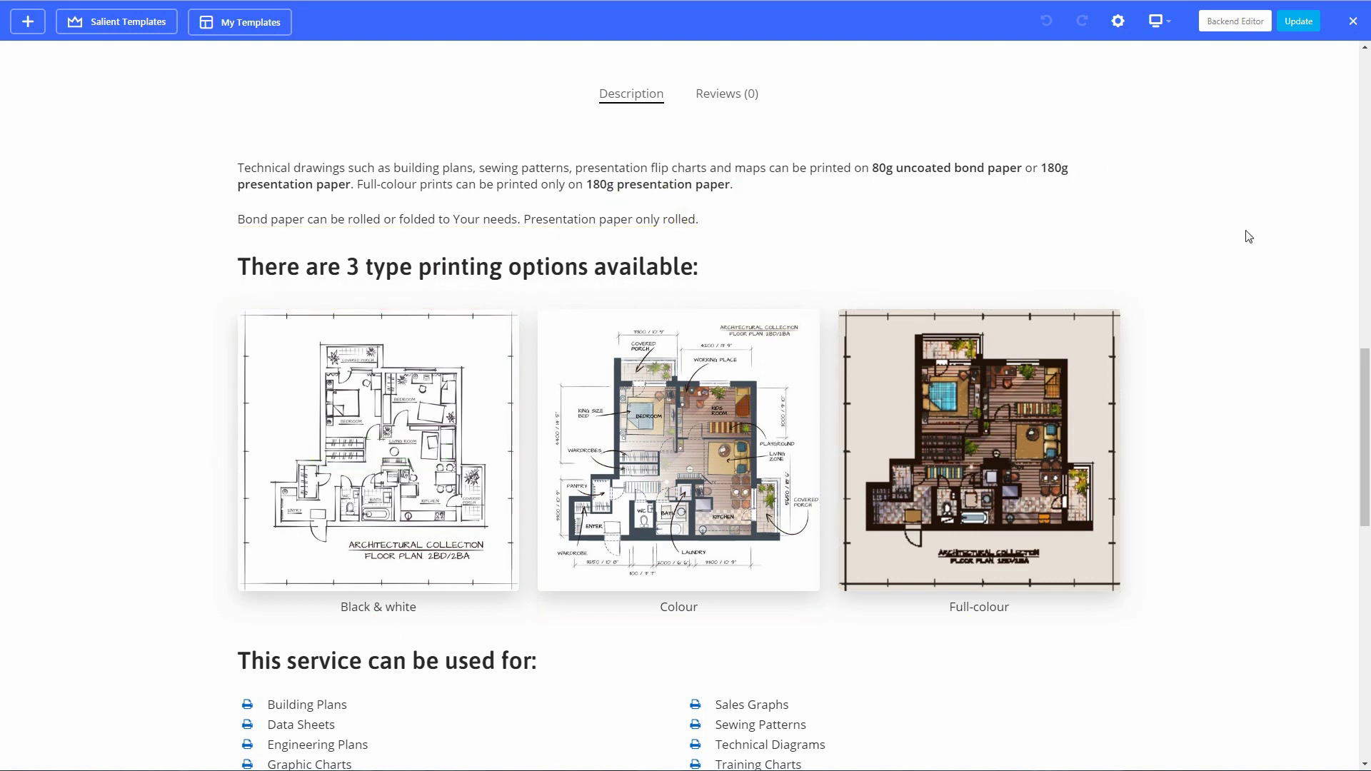
{"action": "left_click", "coordinate": [1158, 21]}
{"action": "mouse_move", "coordinate": [1156, 21]}
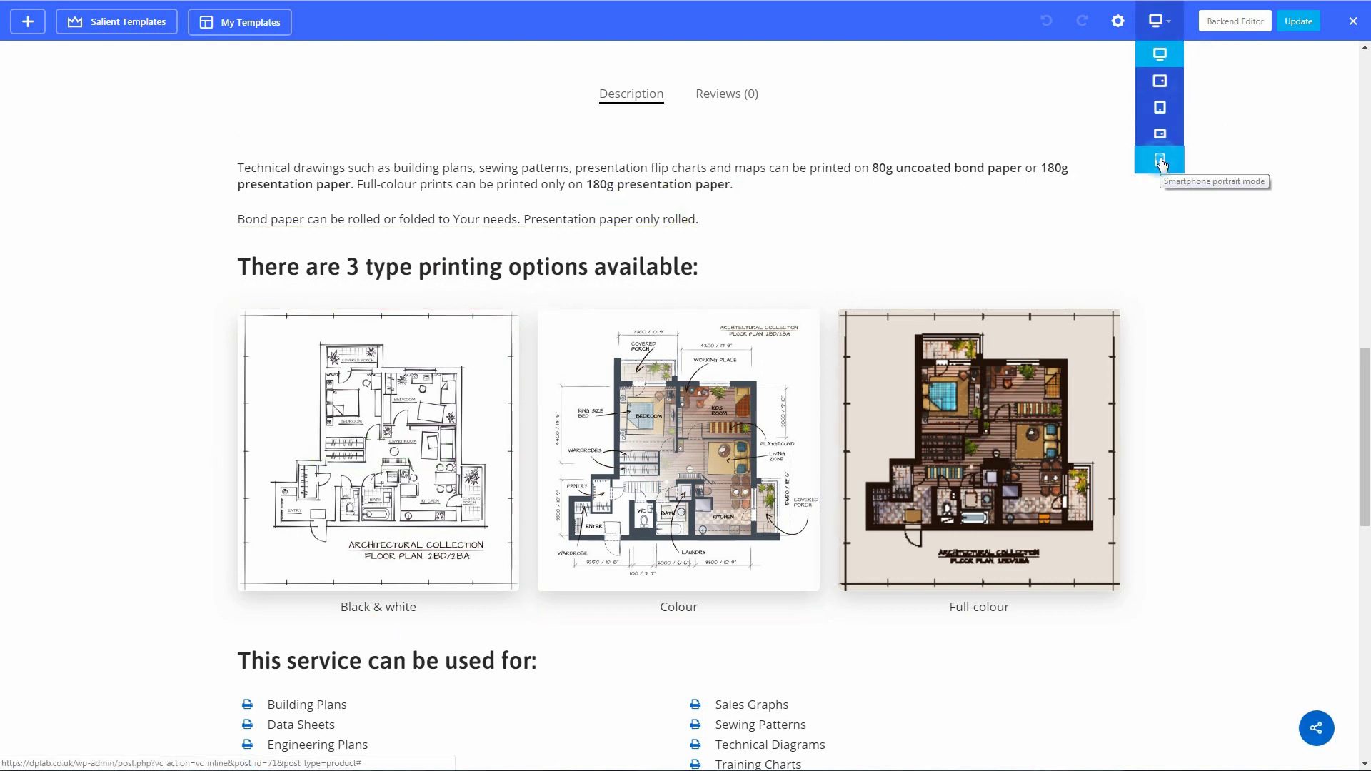
{"action": "left_click", "coordinate": [1162, 163]}
{"action": "scroll", "coordinate": [679, 450], "scroll_direction": "down", "scroll_amount": 5}
{"action": "scroll", "coordinate": [750, 472], "scroll_direction": "down", "scroll_amount": 5}
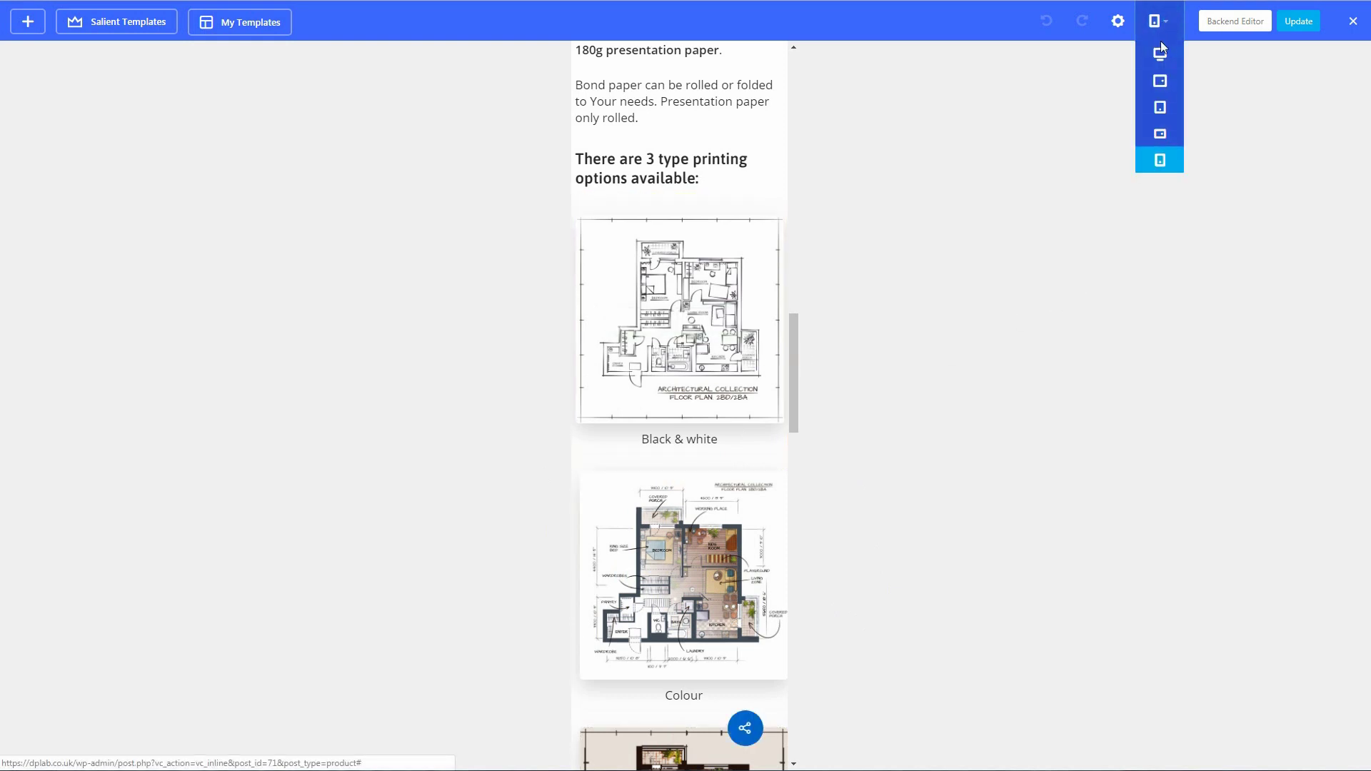
{"action": "left_click", "coordinate": [1159, 51]}
{"action": "scroll", "coordinate": [921, 535], "scroll_direction": "up", "scroll_amount": 5}
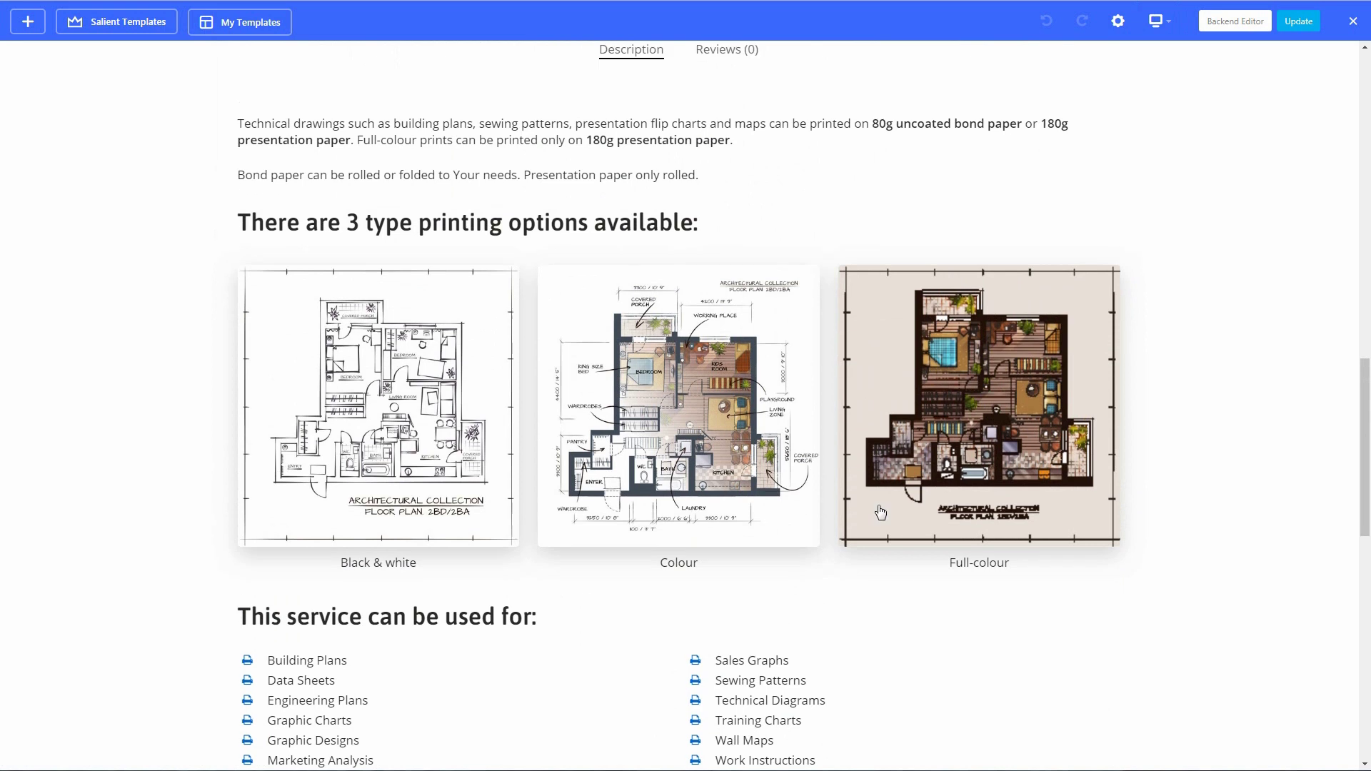
Set the Black & white column's smartphone width to '4 columns - 1/3' and save it.
{"action": "left_click", "coordinate": [362, 256]}
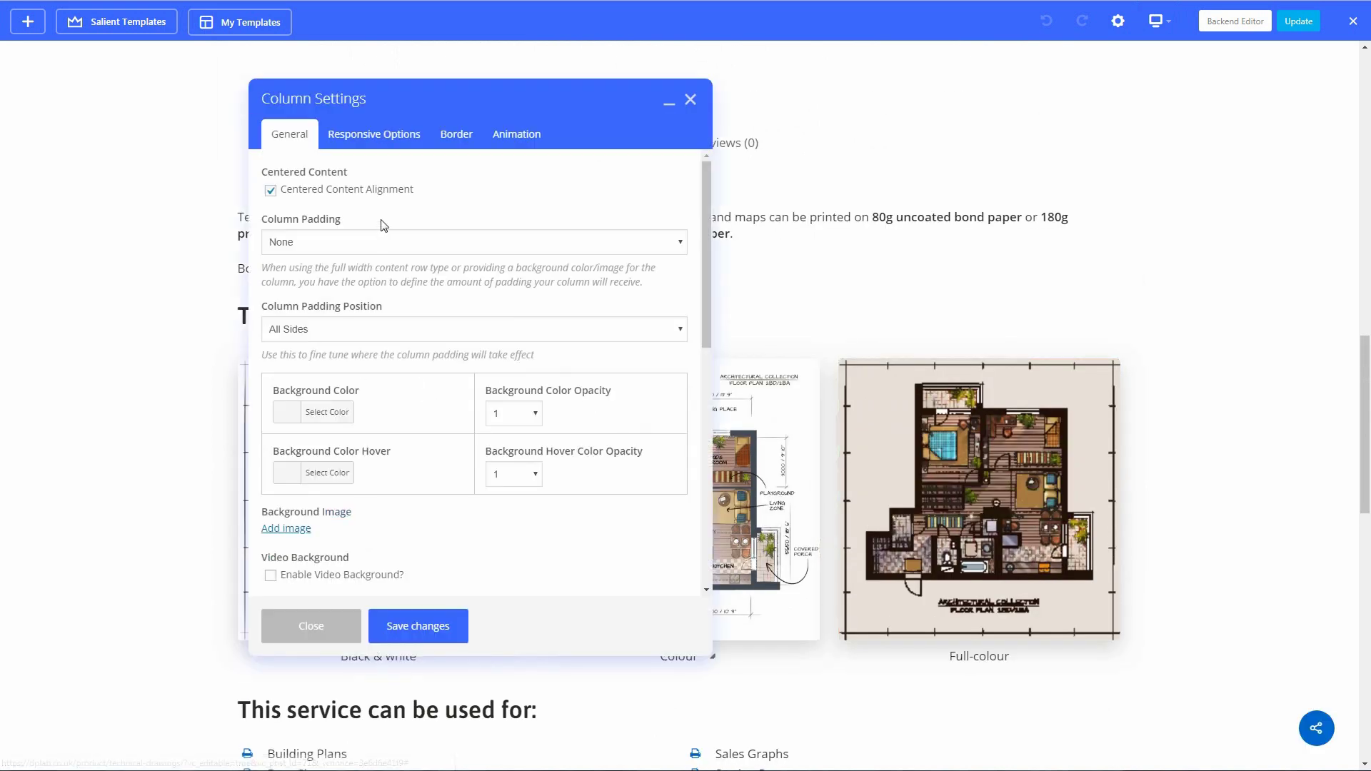
{"action": "left_click", "coordinate": [363, 133]}
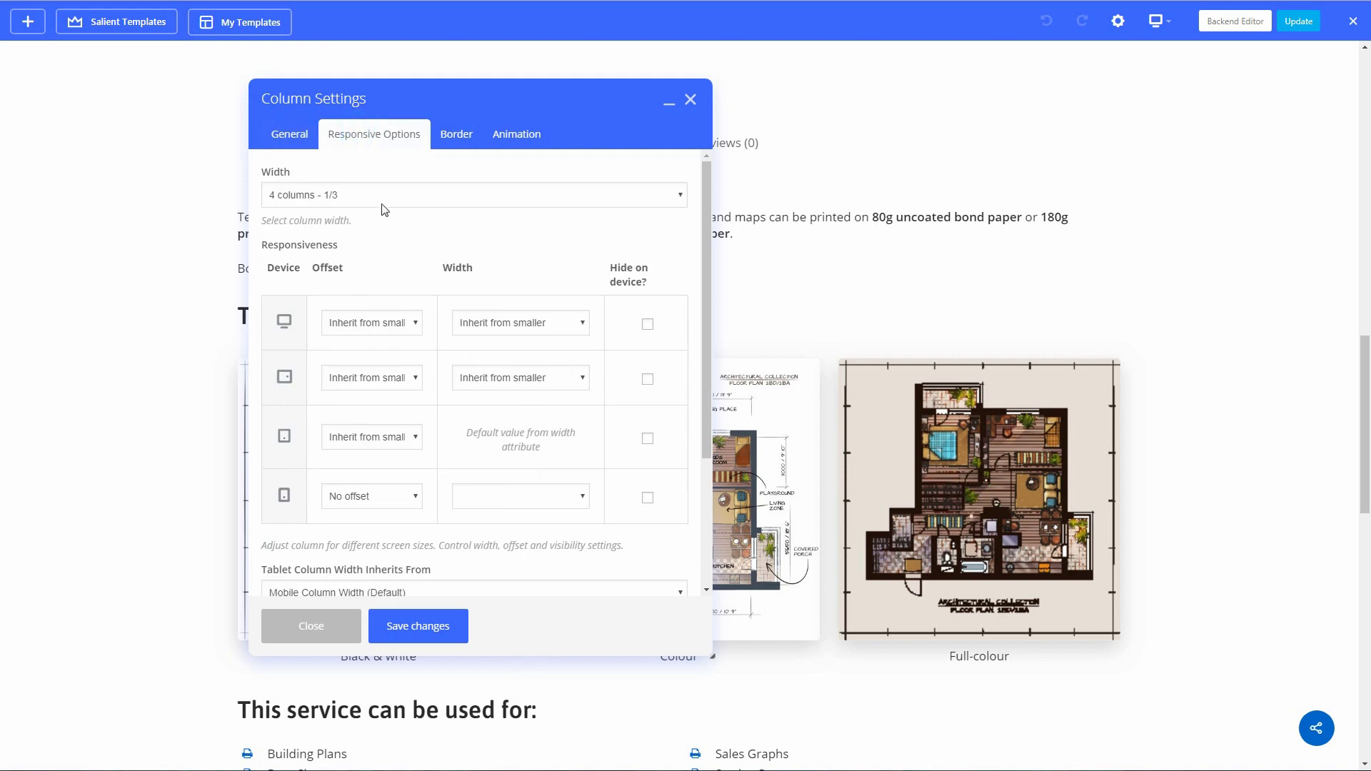
{"action": "left_click", "coordinate": [536, 499]}
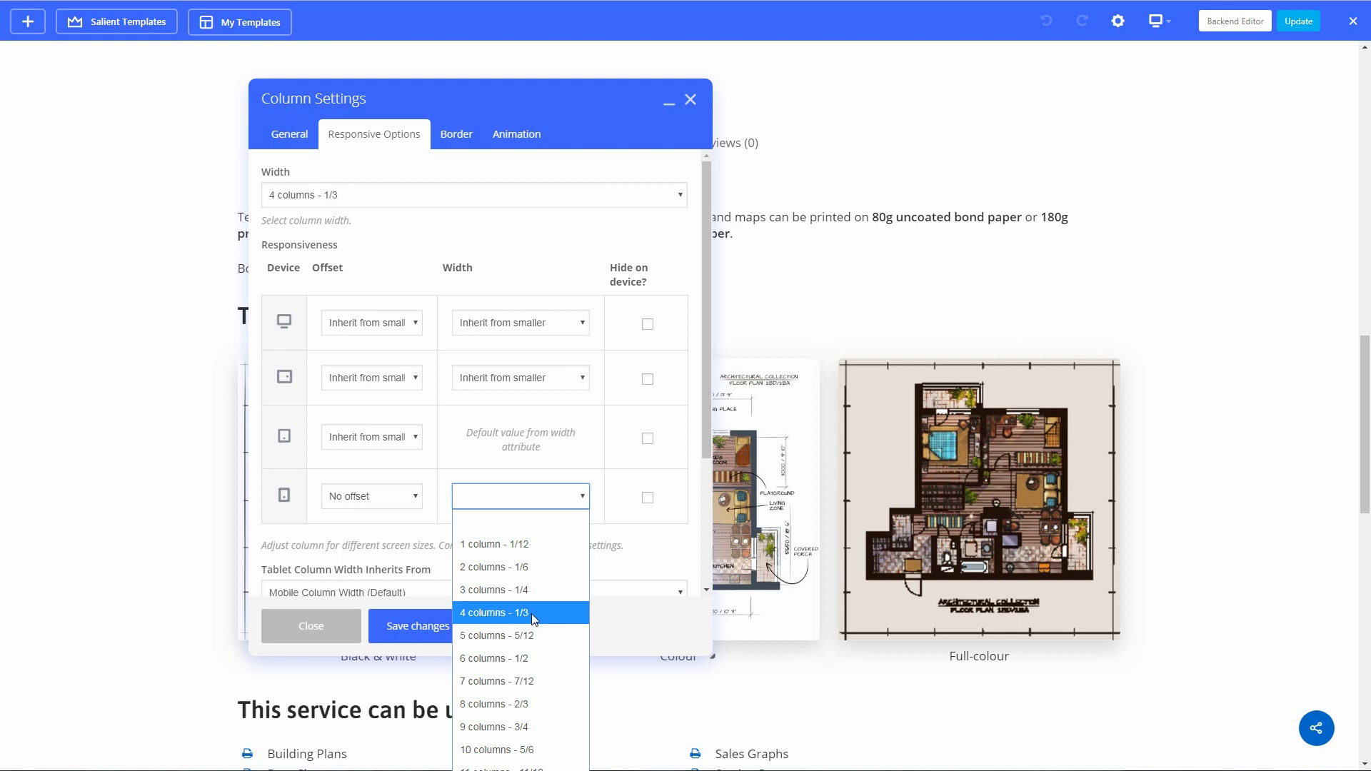
{"action": "left_click", "coordinate": [531, 614]}
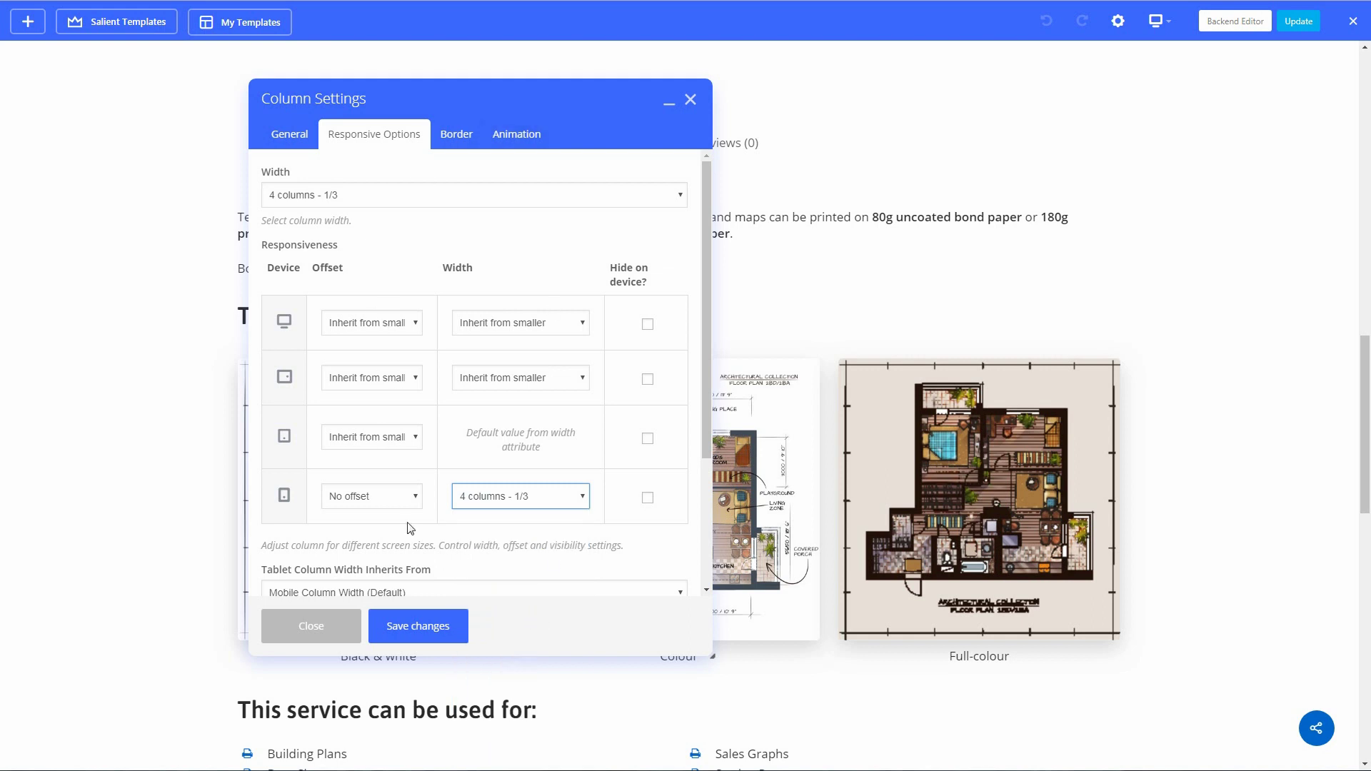
{"action": "left_click", "coordinate": [424, 625]}
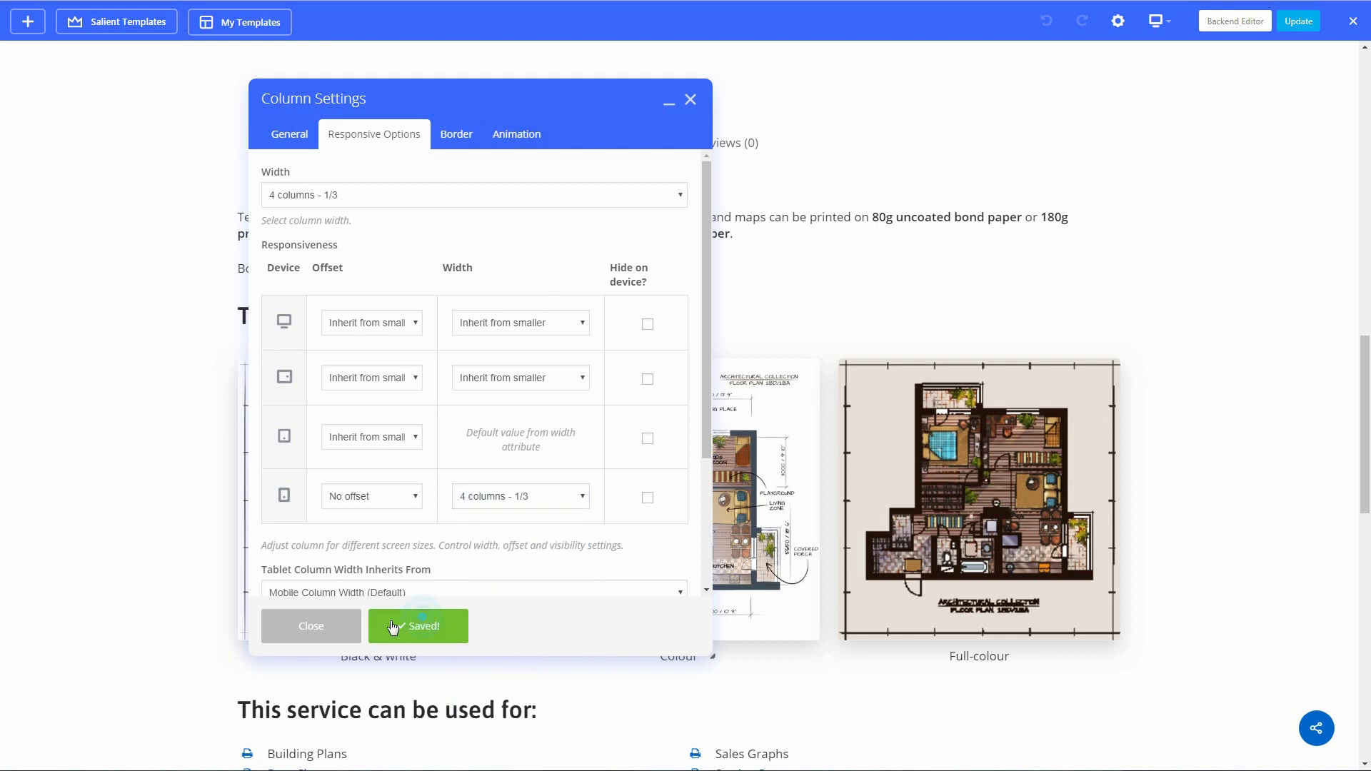
{"action": "left_click", "coordinate": [309, 626]}
{"action": "mouse_move", "coordinate": [678, 515]}
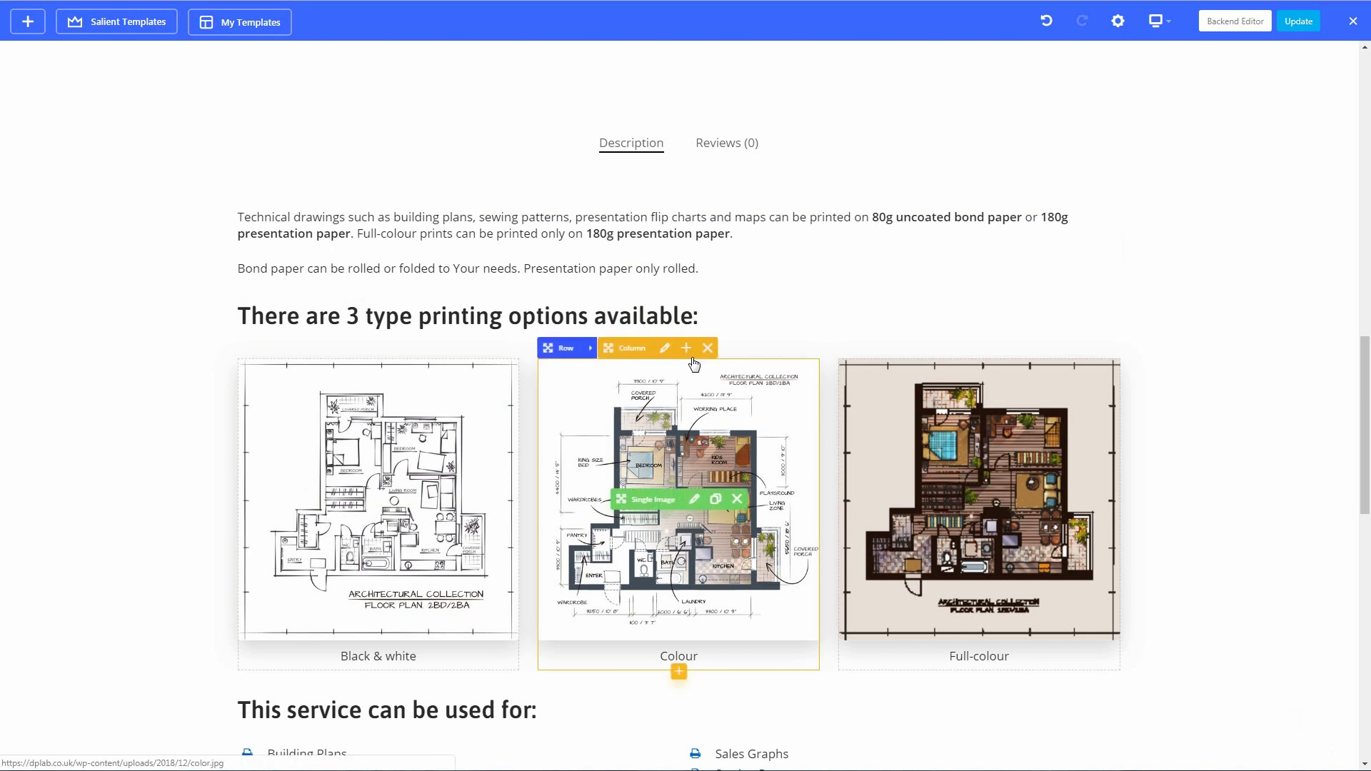
Set the Colour column's smartphone width to '4 columns - 1/3' and save it.
{"action": "left_click", "coordinate": [662, 348]}
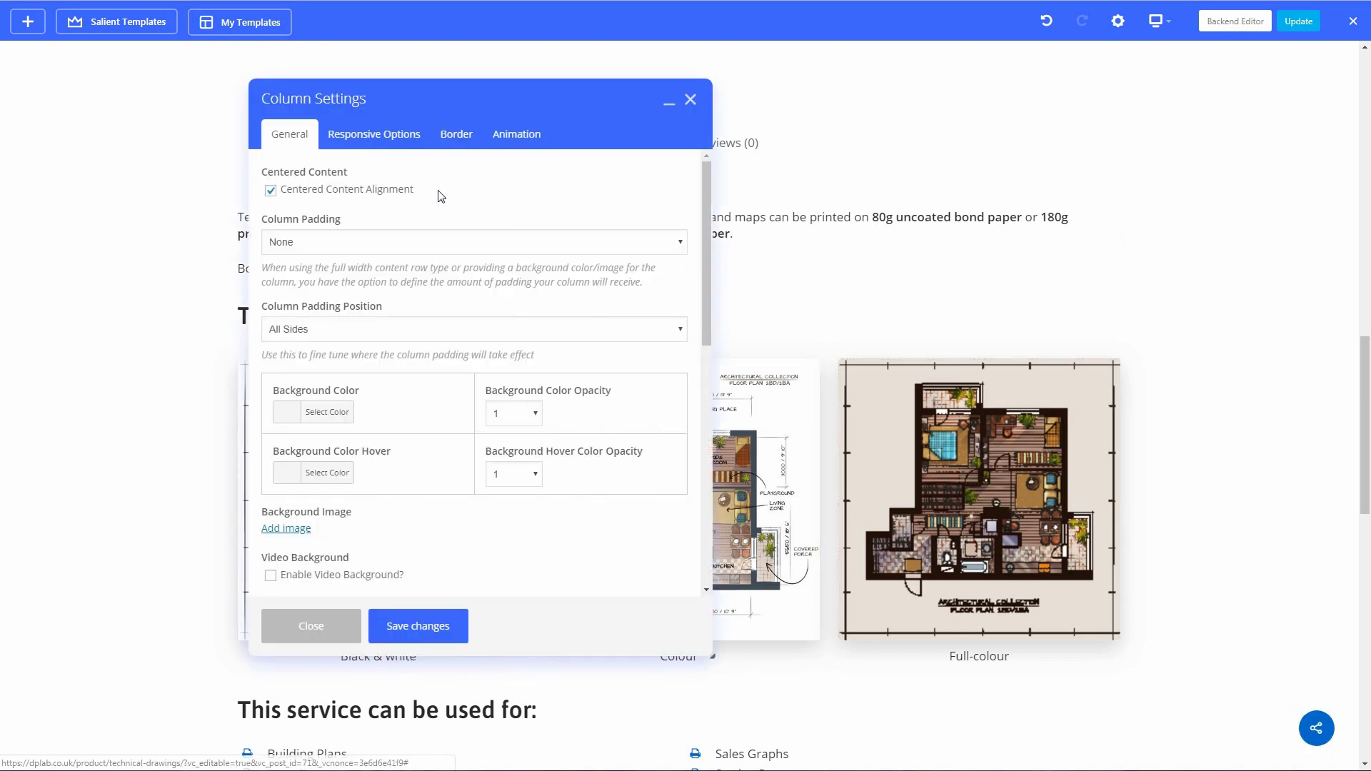
{"action": "left_click", "coordinate": [355, 137]}
{"action": "left_click", "coordinate": [557, 497]}
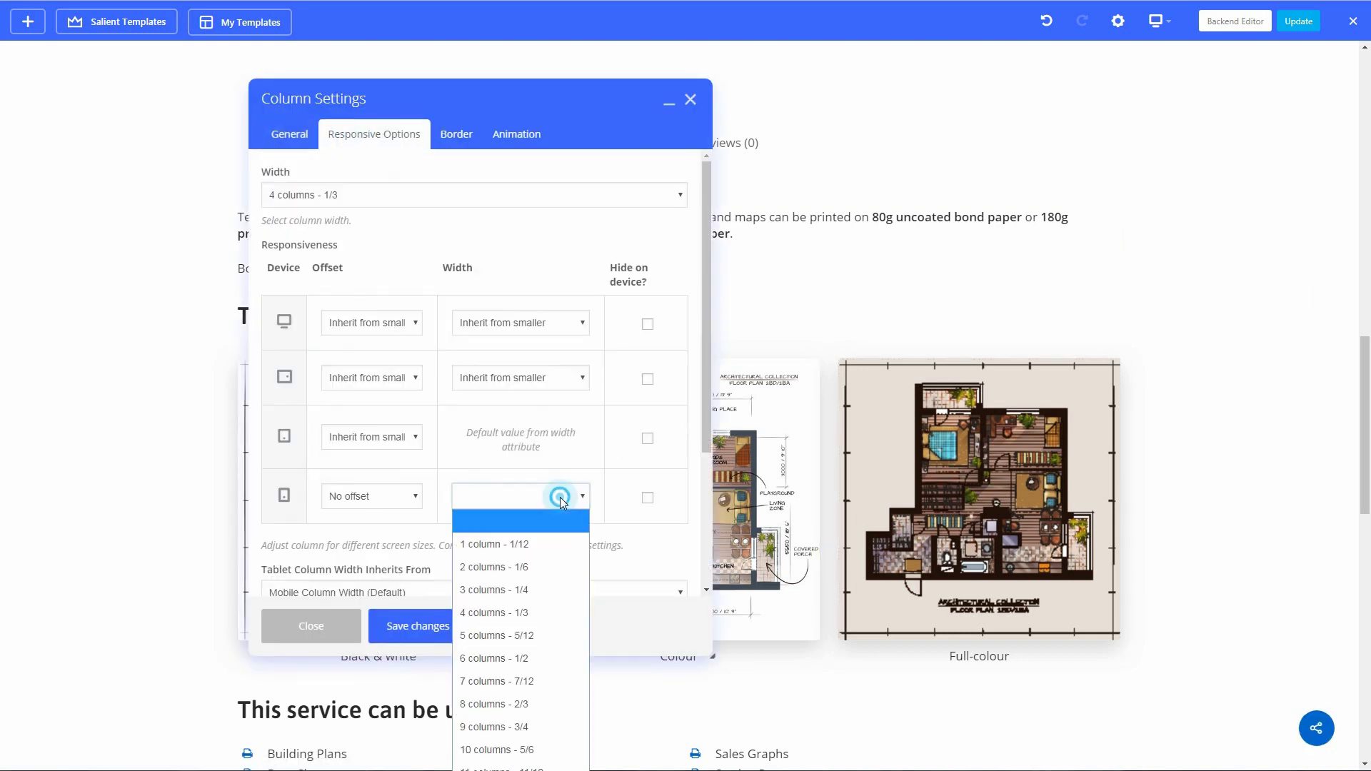
{"action": "left_click", "coordinate": [493, 613]}
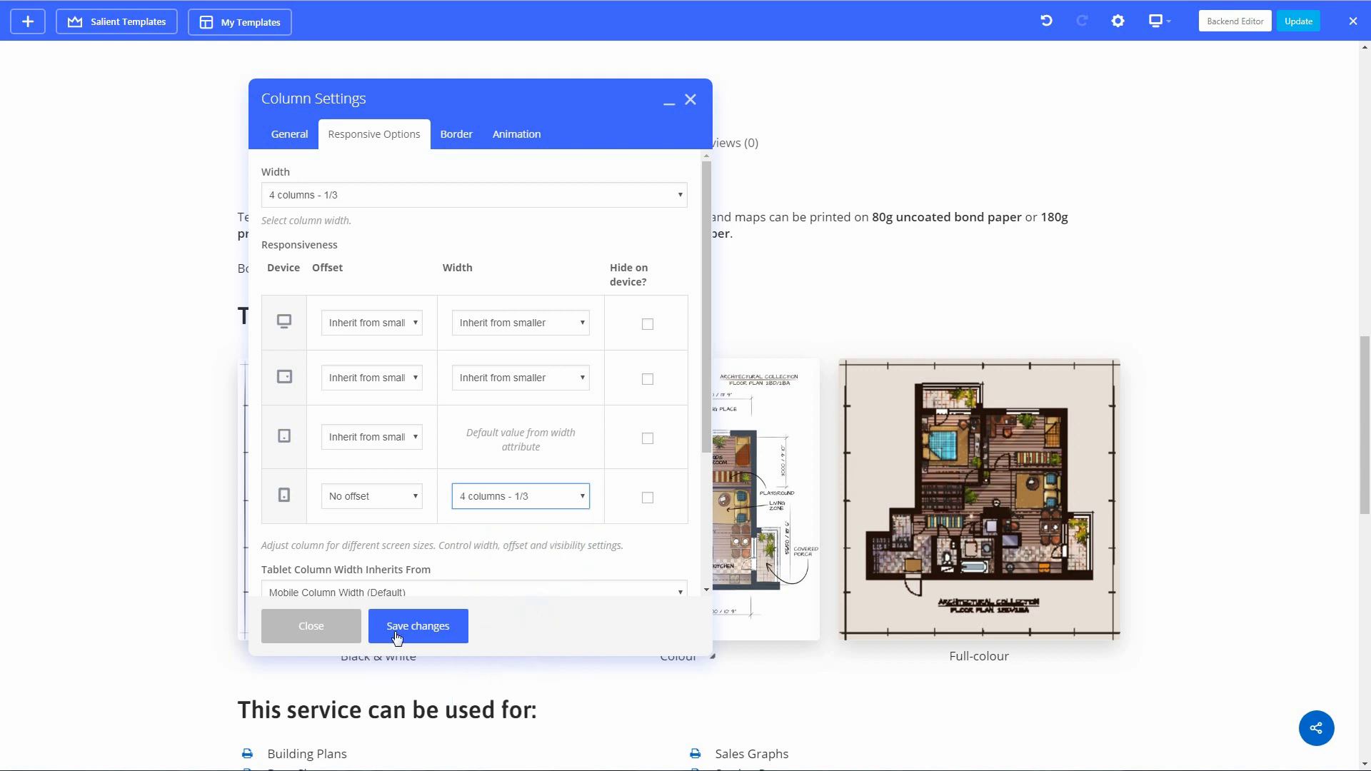
{"action": "left_click", "coordinate": [429, 626]}
{"action": "left_click", "coordinate": [309, 628]}
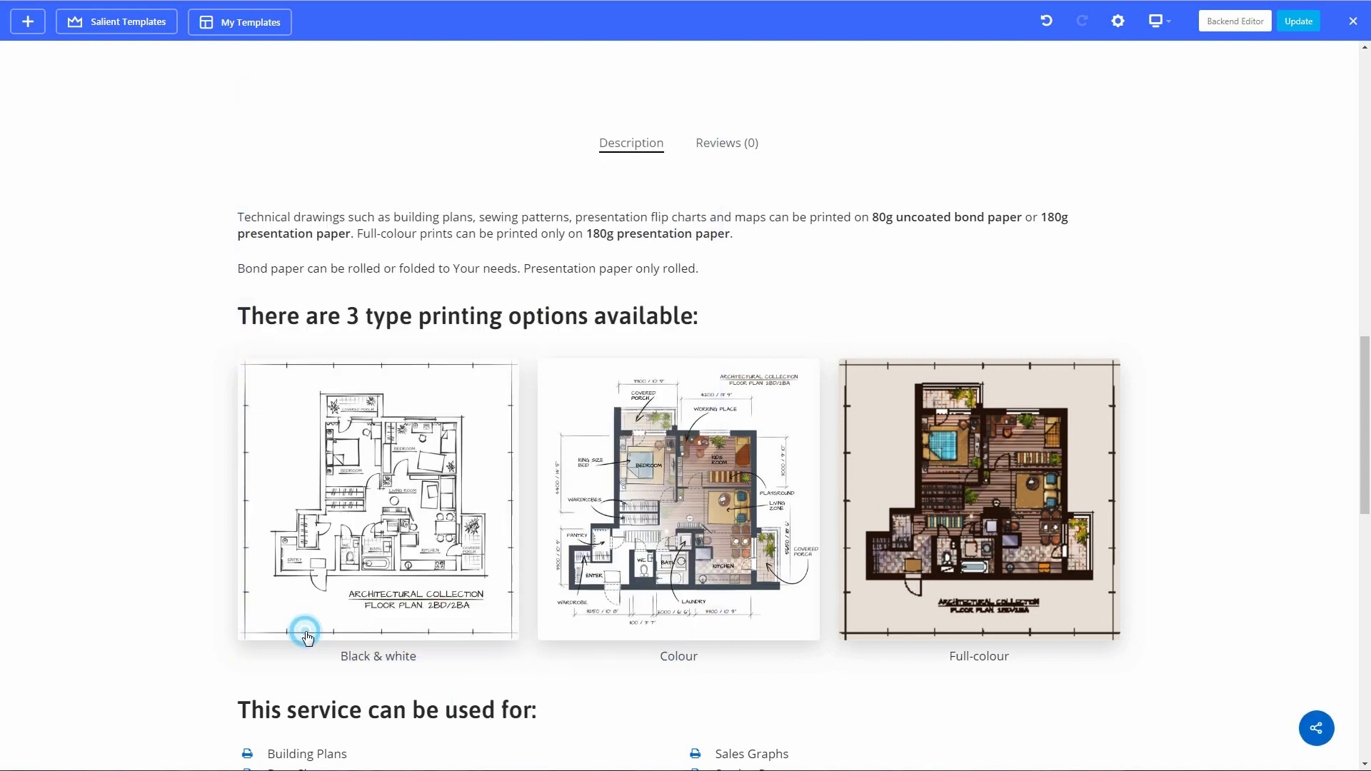
Set the Full-colour column's smartphone width to '4 columns - 1/3' and save it.
{"action": "mouse_move", "coordinate": [966, 356]}
{"action": "left_click", "coordinate": [966, 348]}
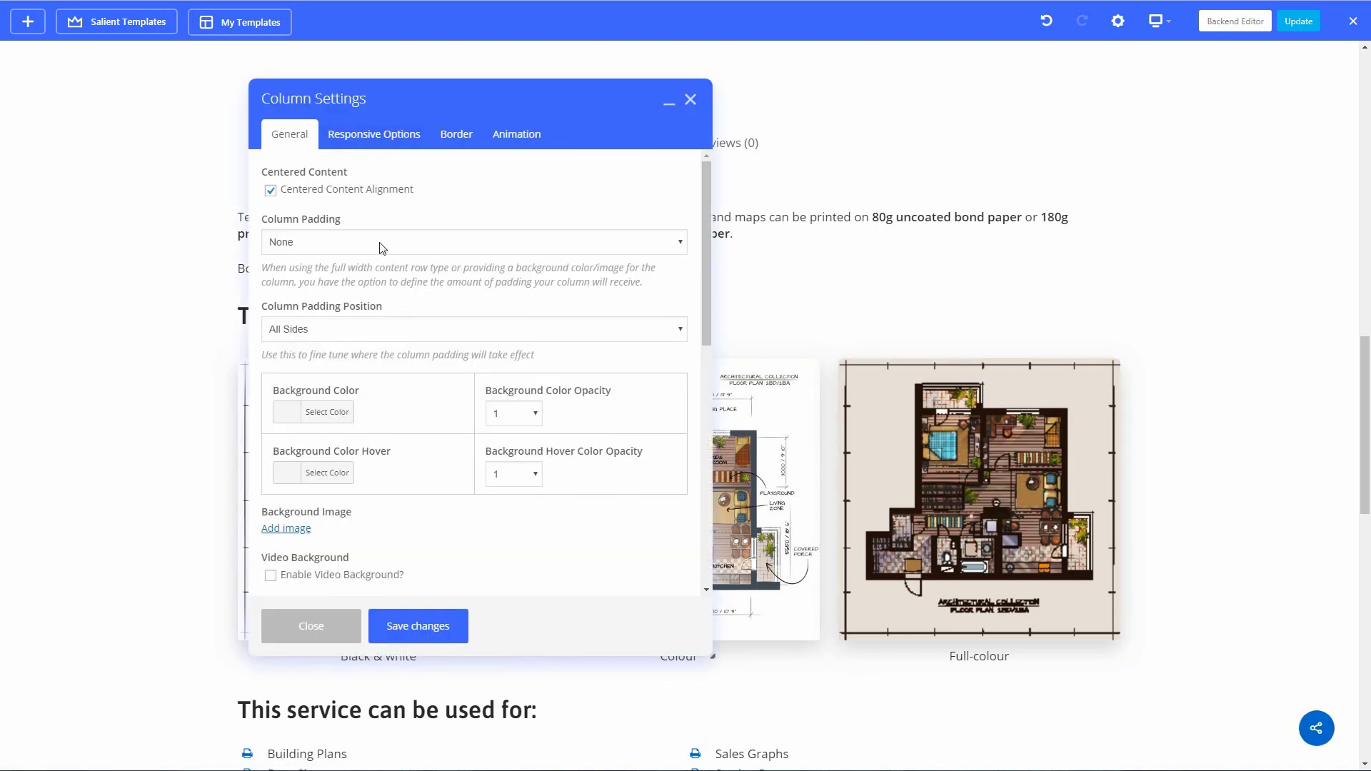
{"action": "left_click", "coordinate": [373, 134]}
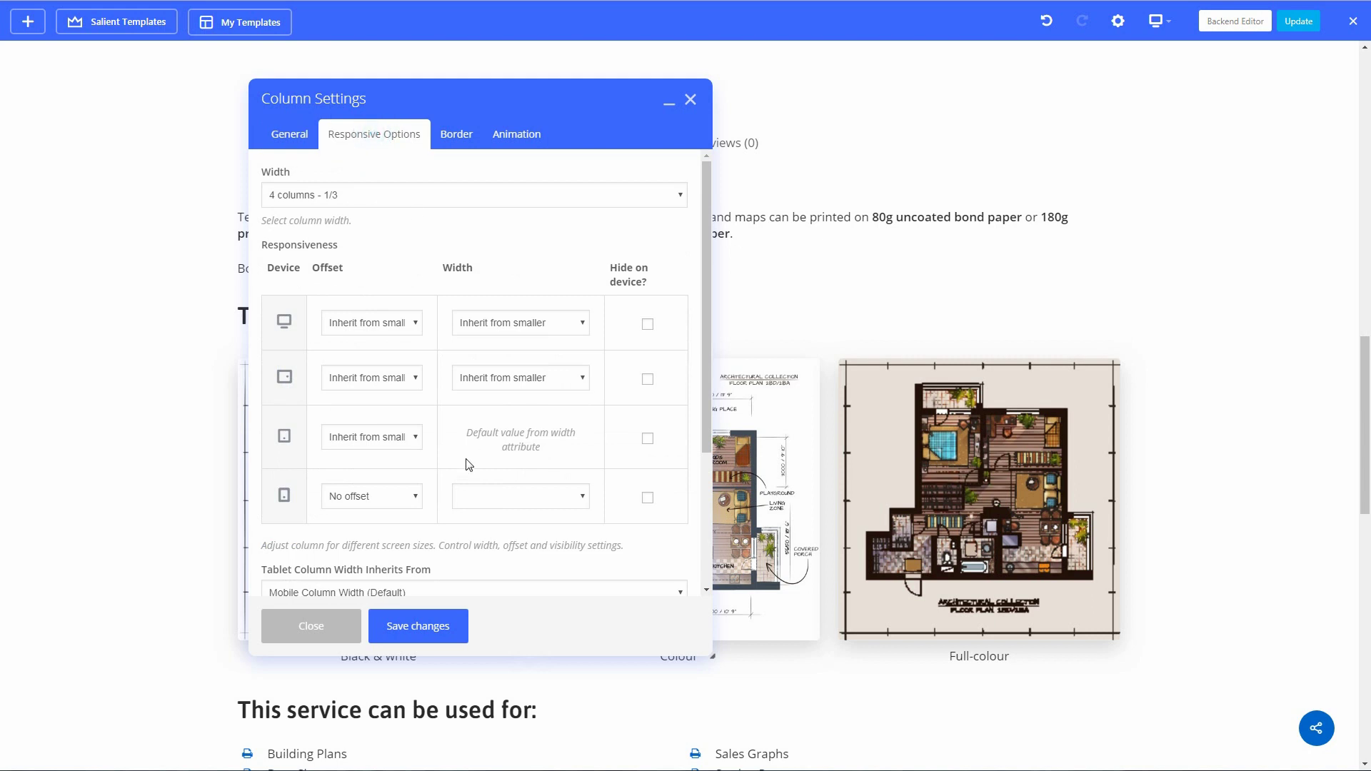
{"action": "left_click", "coordinate": [505, 494]}
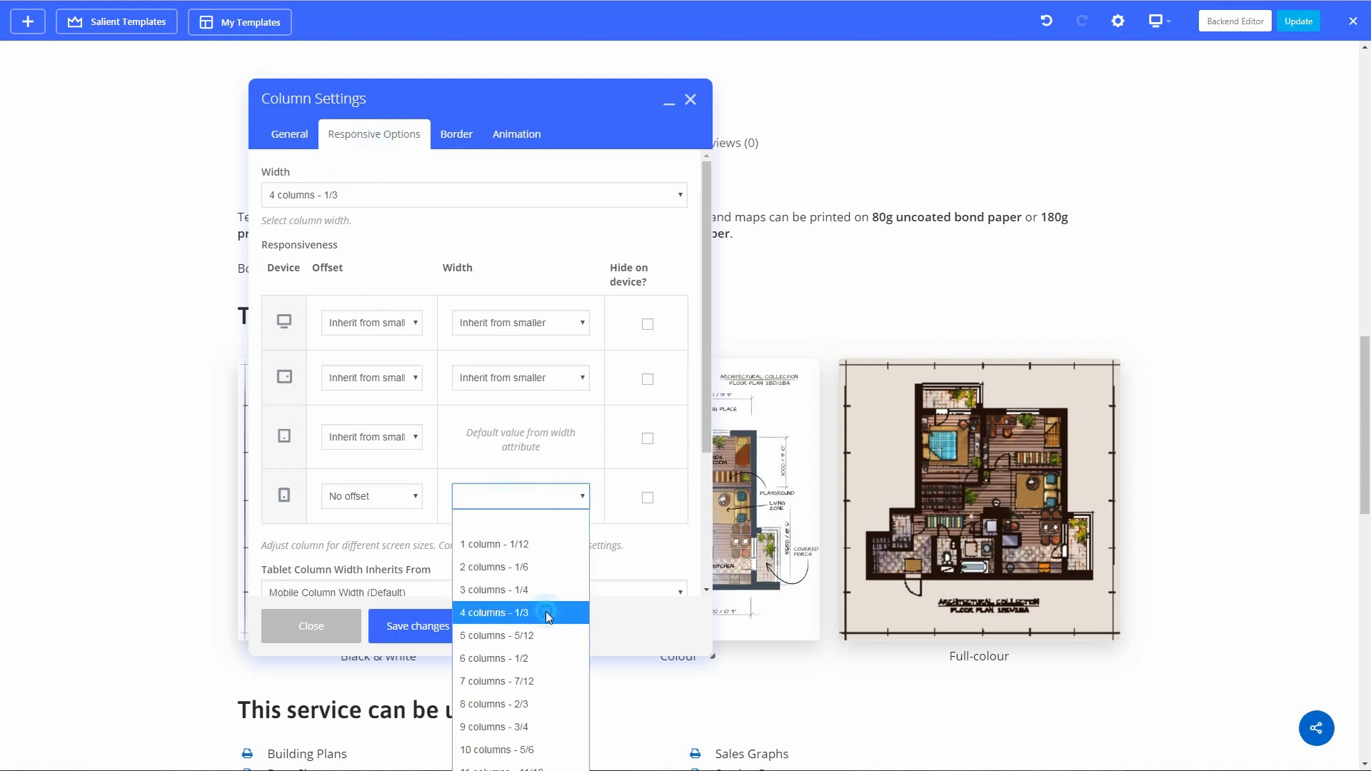
{"action": "left_click", "coordinate": [542, 612]}
{"action": "left_click", "coordinate": [418, 627]}
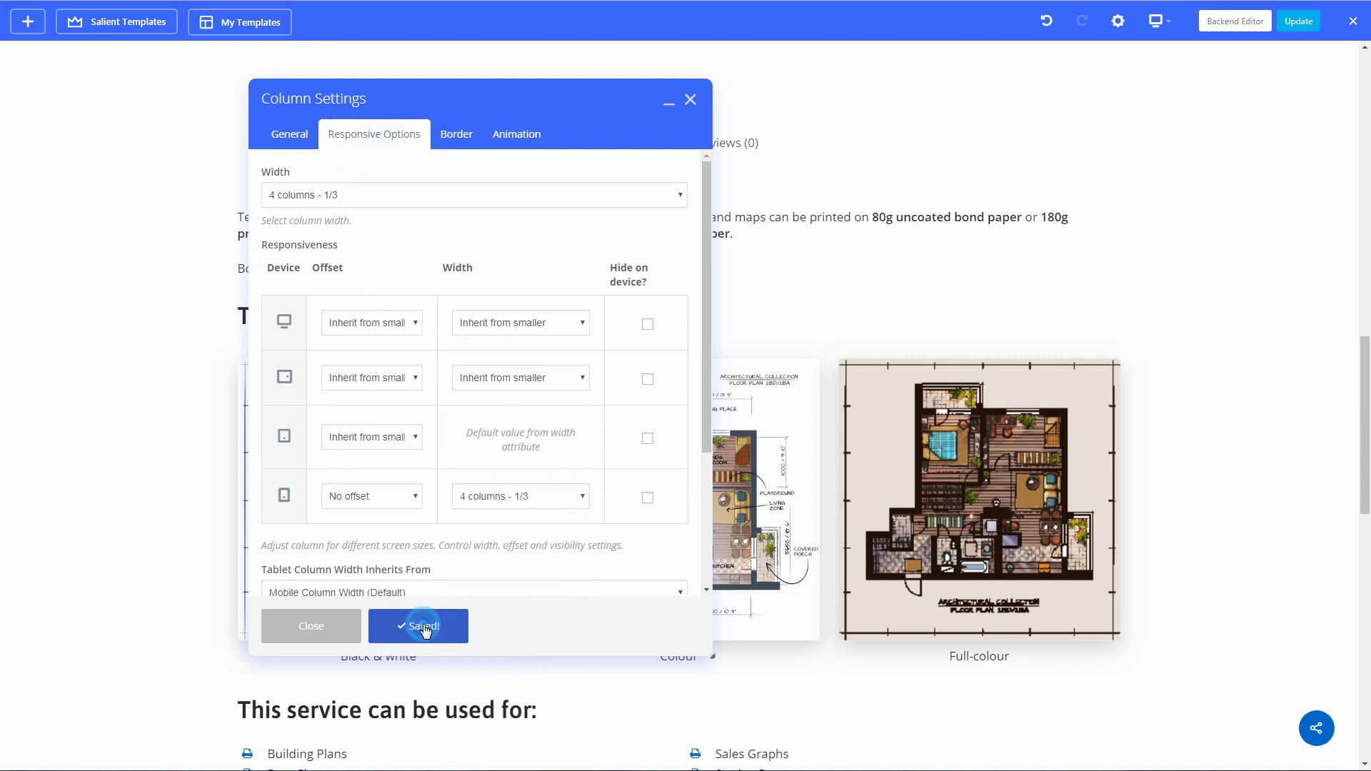
{"action": "left_click", "coordinate": [310, 626]}
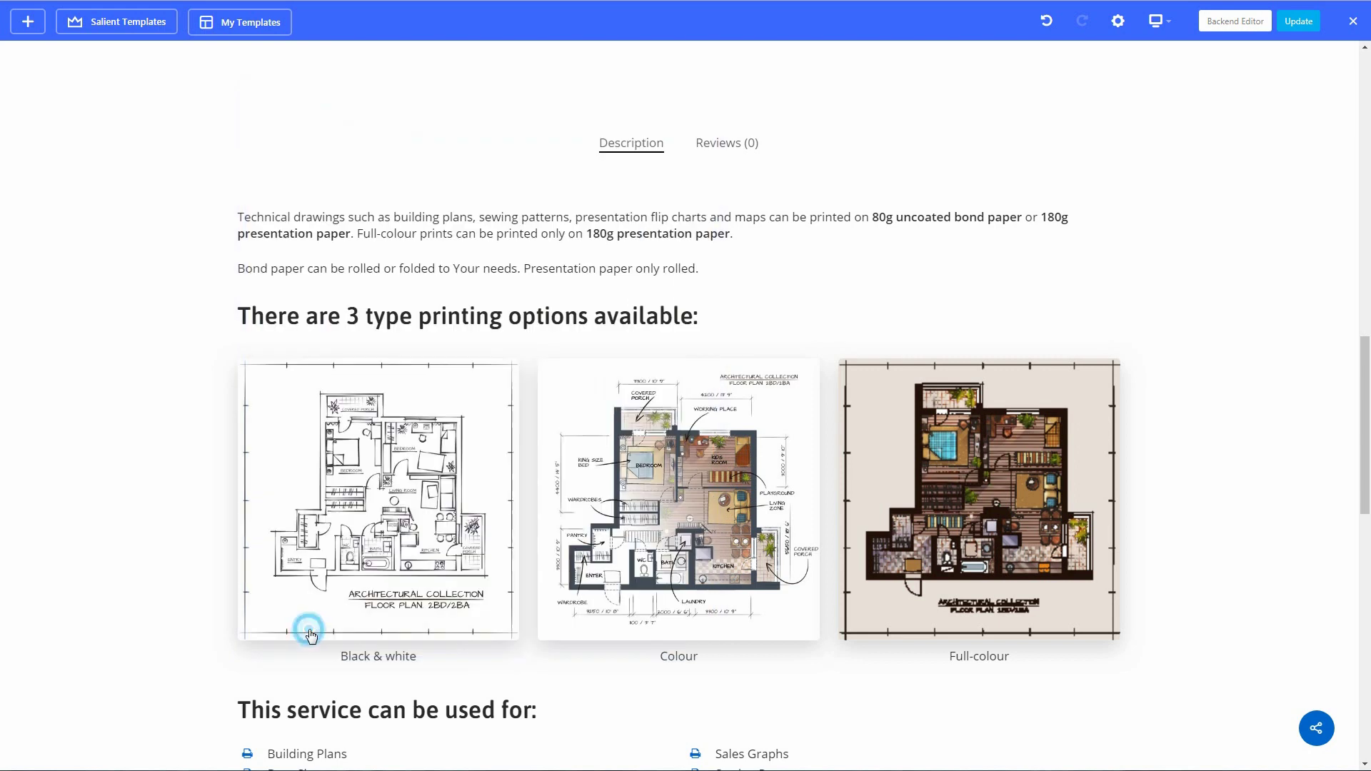
Publish the edited product page and switch the preview to Smartphone portrait.
{"action": "left_click", "coordinate": [1303, 29]}
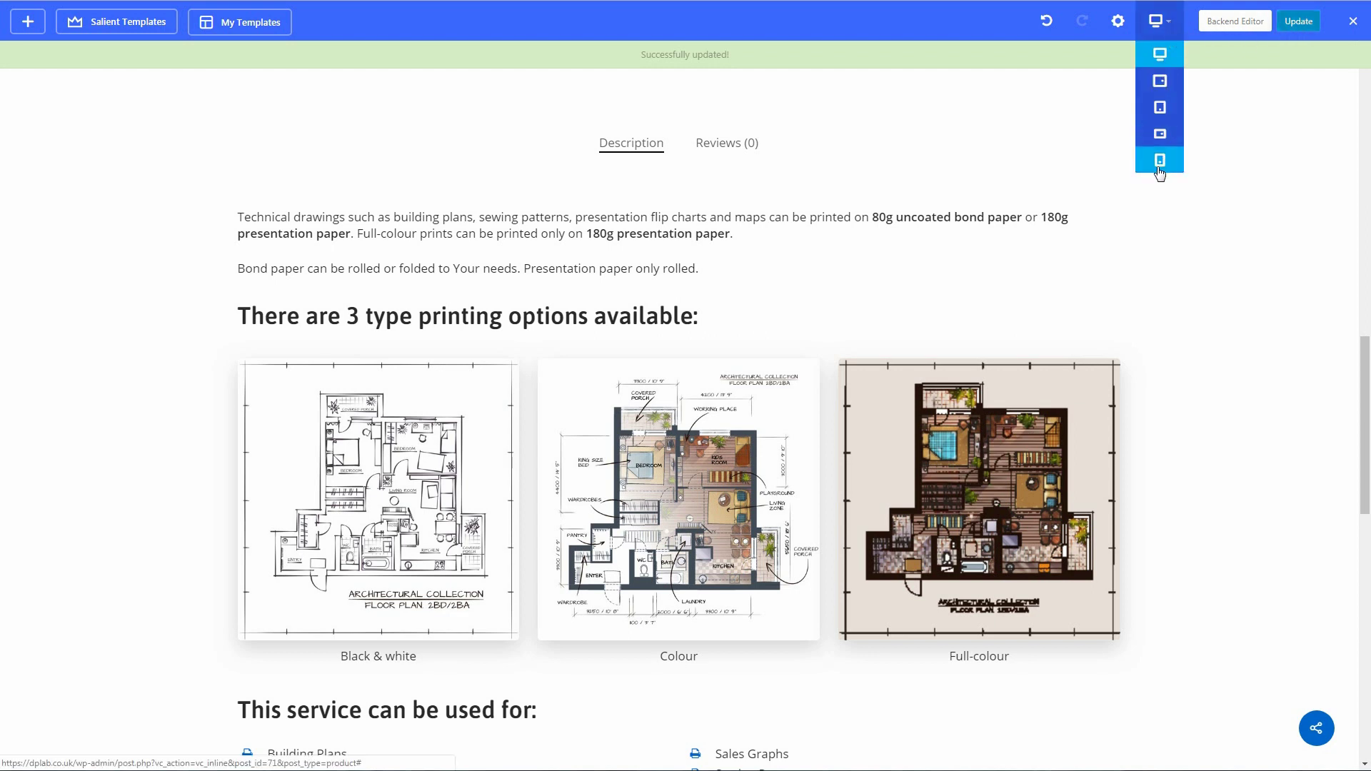
{"action": "left_click", "coordinate": [1160, 161]}
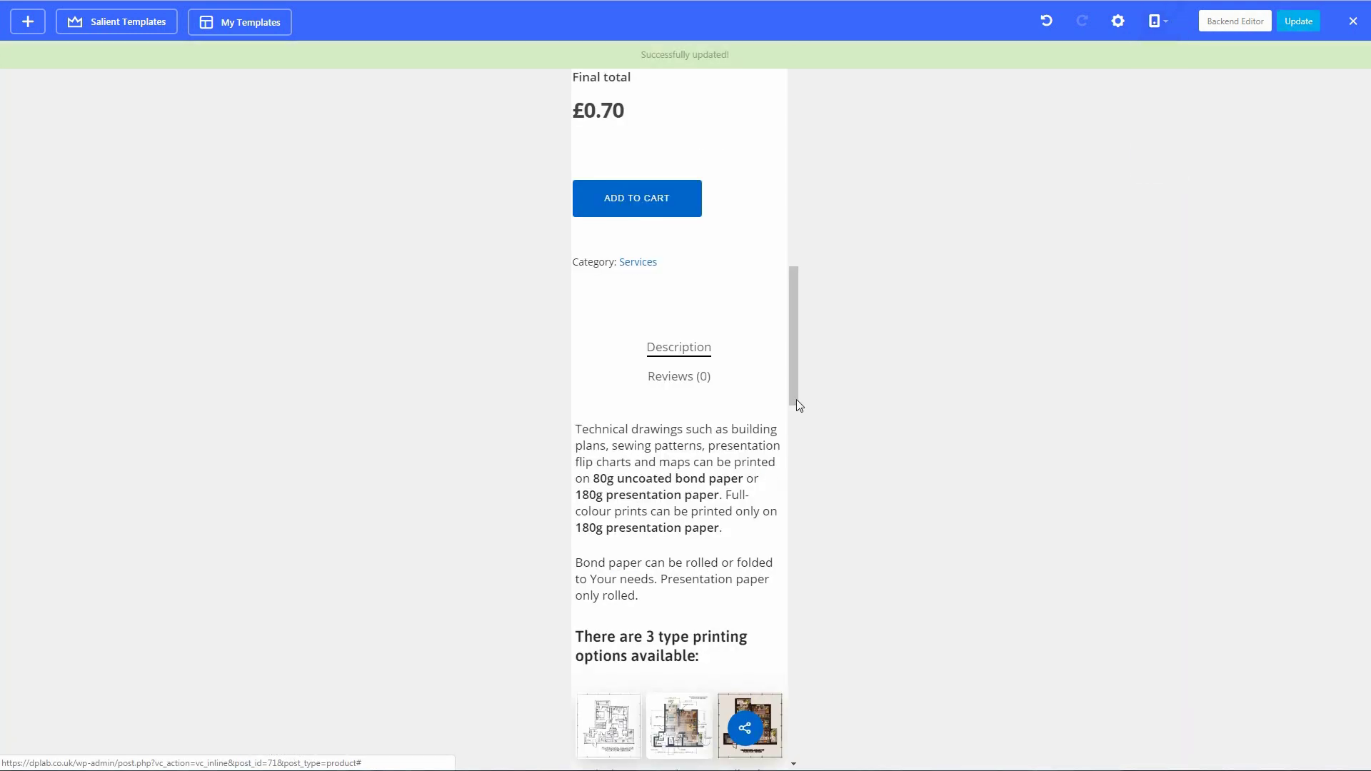
{"action": "scroll", "coordinate": [796, 400], "scroll_direction": "down", "scroll_amount": 3}
{"action": "scroll", "coordinate": [796, 399], "scroll_direction": "down", "scroll_amount": 2}
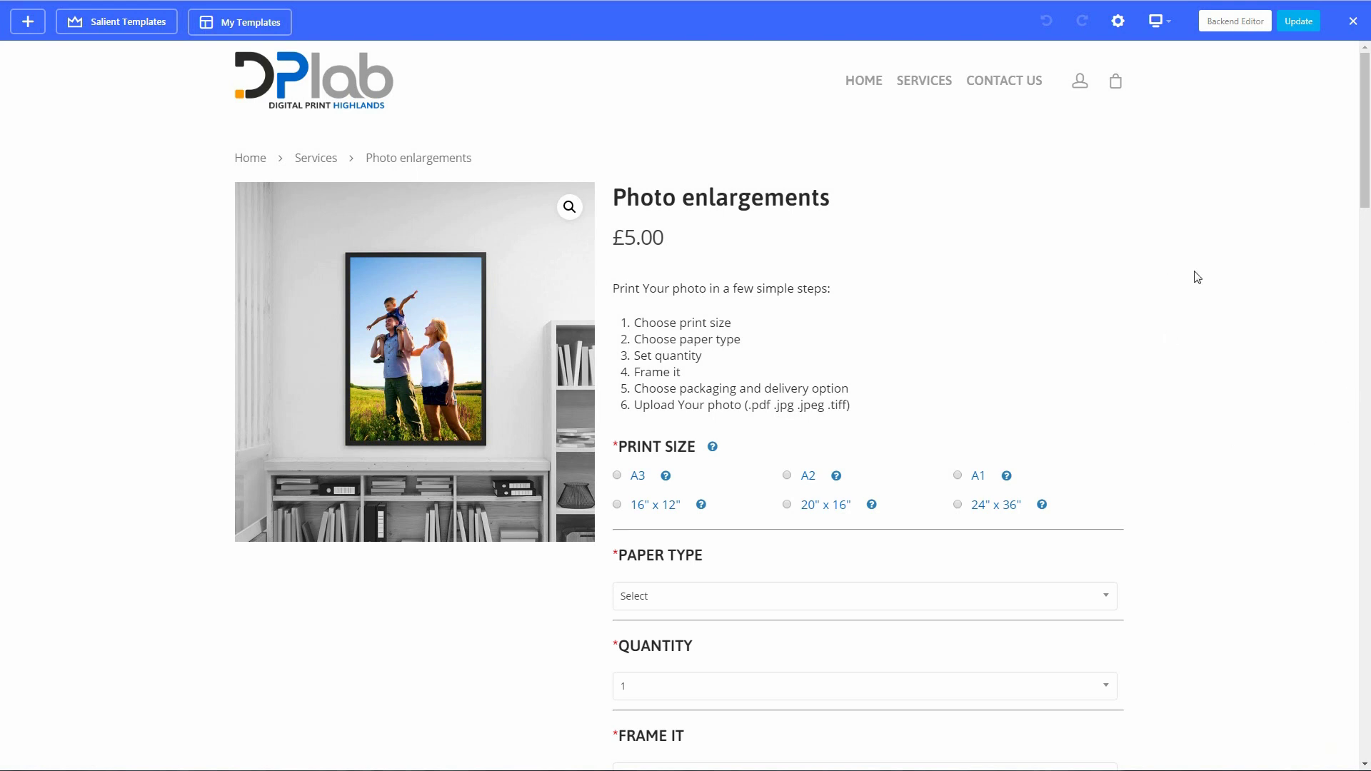
{"action": "scroll", "coordinate": [1204, 275], "scroll_direction": "down", "scroll_amount": 4}
{"action": "scroll", "coordinate": [1200, 289], "scroll_direction": "down", "scroll_amount": 4}
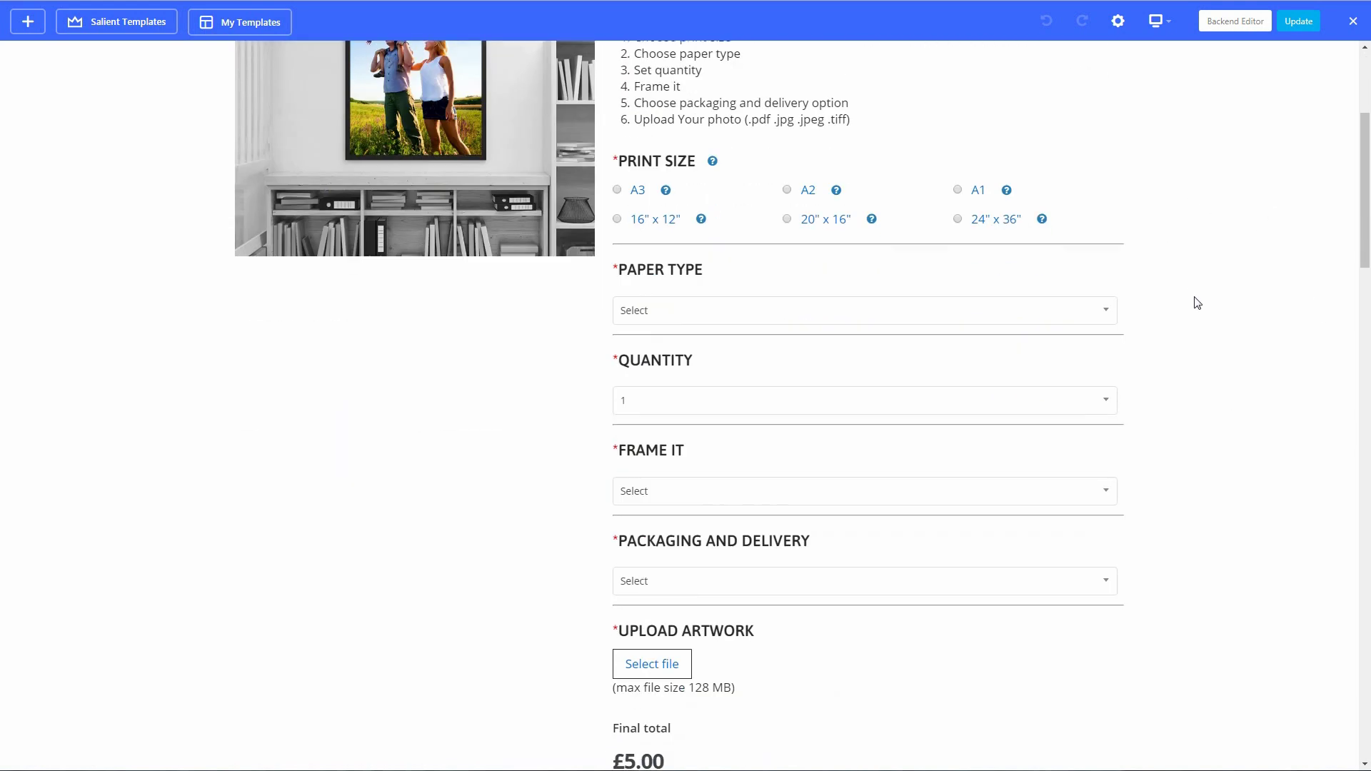
{"action": "scroll", "coordinate": [1200, 294], "scroll_direction": "down", "scroll_amount": 4}
{"action": "scroll", "coordinate": [1197, 304], "scroll_direction": "down", "scroll_amount": 3}
{"action": "scroll", "coordinate": [1197, 303], "scroll_direction": "down", "scroll_amount": 5}
{"action": "scroll", "coordinate": [1197, 304], "scroll_direction": "down", "scroll_amount": 4}
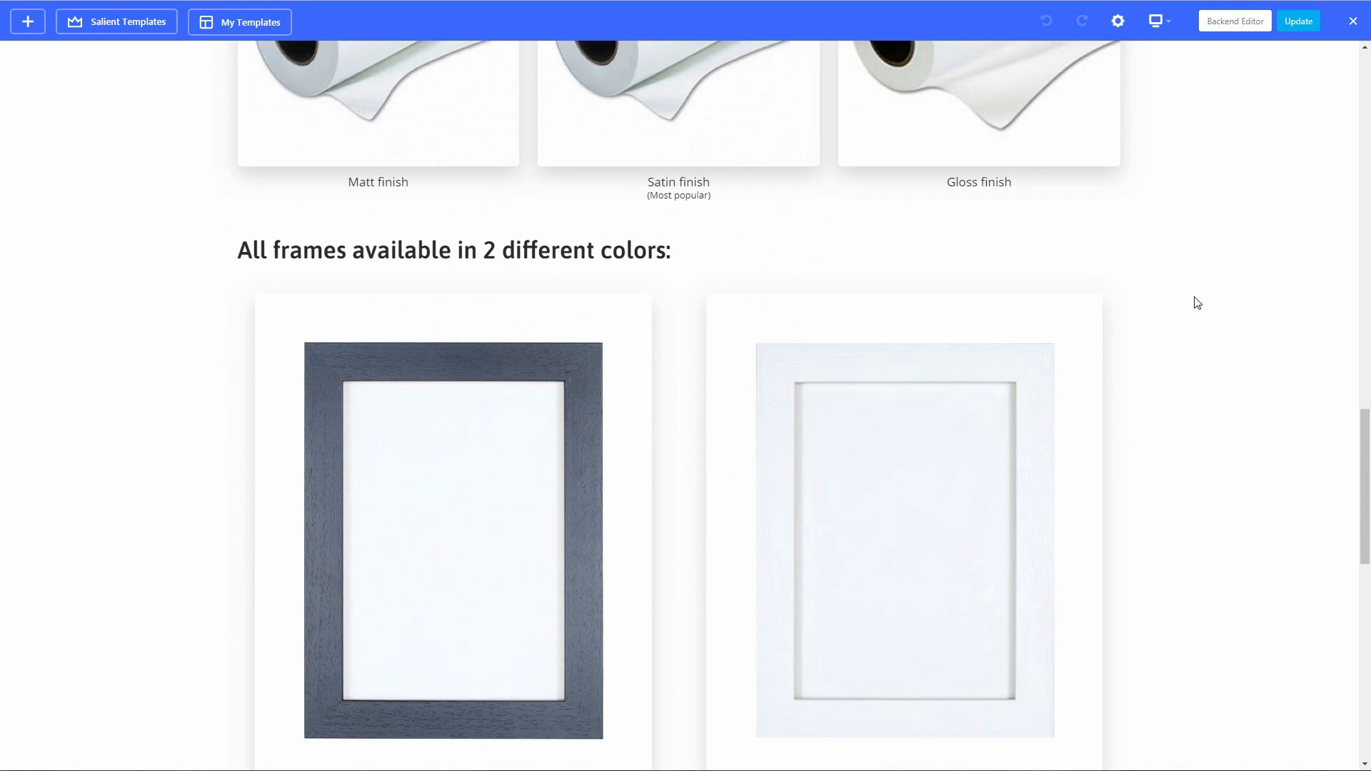
{"action": "scroll", "coordinate": [1197, 302], "scroll_direction": "down", "scroll_amount": 3}
{"action": "scroll", "coordinate": [1194, 274], "scroll_direction": "up", "scroll_amount": 1}
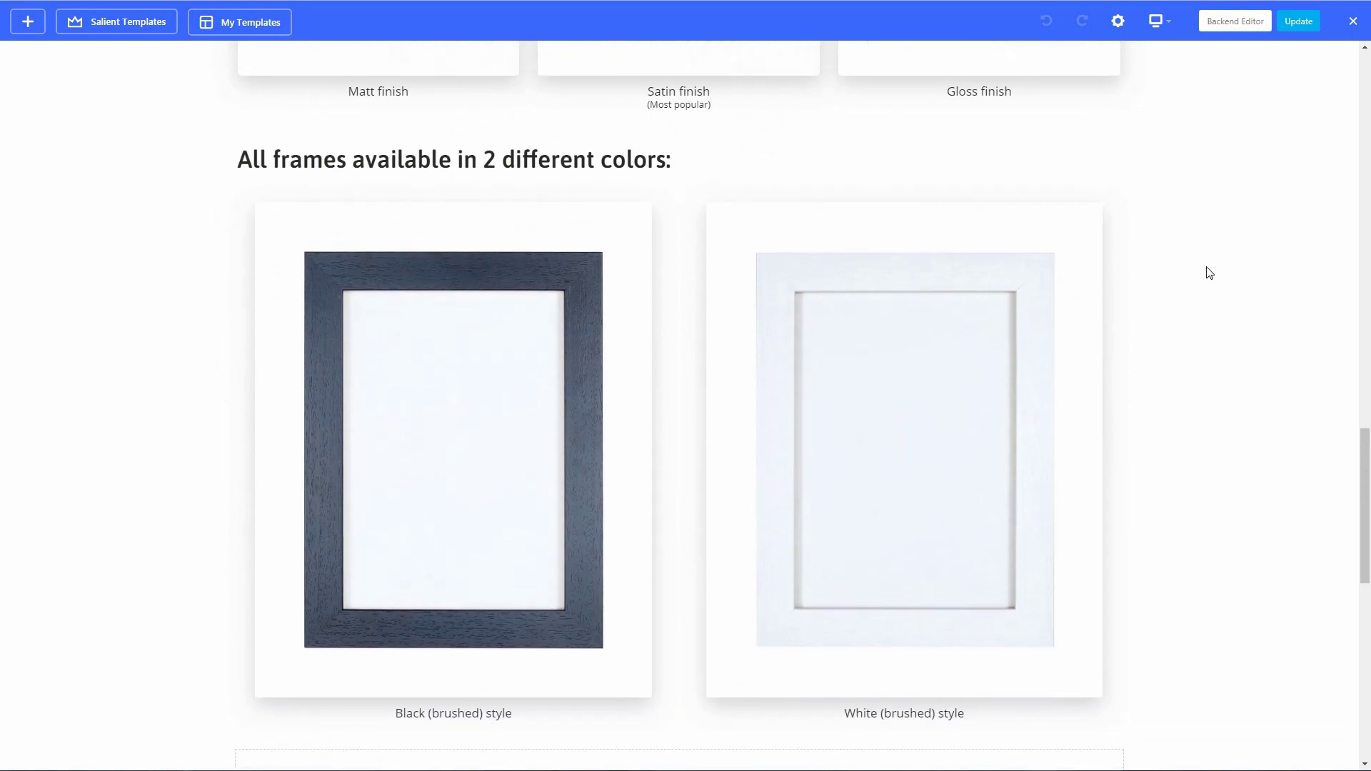
{"action": "scroll", "coordinate": [1206, 236], "scroll_direction": "up", "scroll_amount": 5}
{"action": "scroll", "coordinate": [1200, 225], "scroll_direction": "down", "scroll_amount": 3}
{"action": "scroll", "coordinate": [1193, 150], "scroll_direction": "down", "scroll_amount": 2}
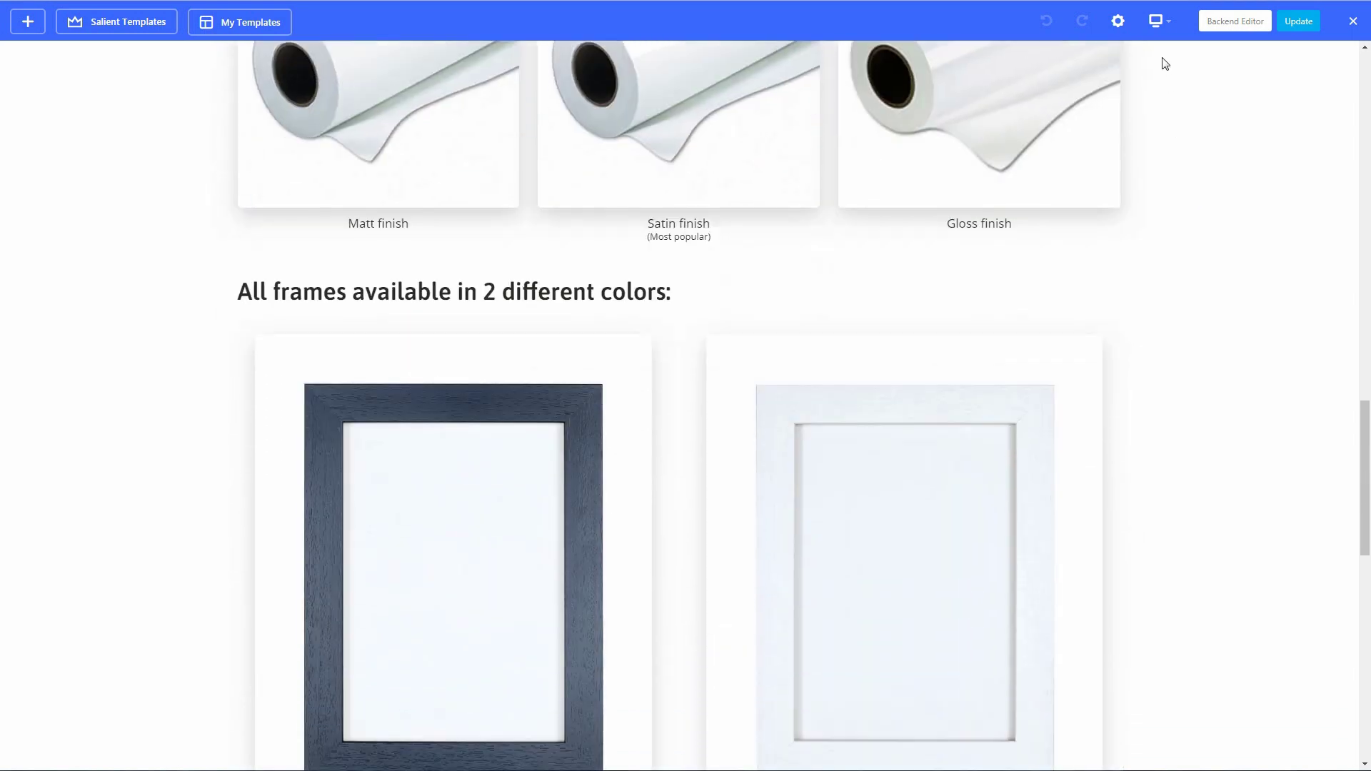
Preview the Photo enlargements page at Smartphone portrait, then return the preview to Desktop.
{"action": "left_click", "coordinate": [1160, 22]}
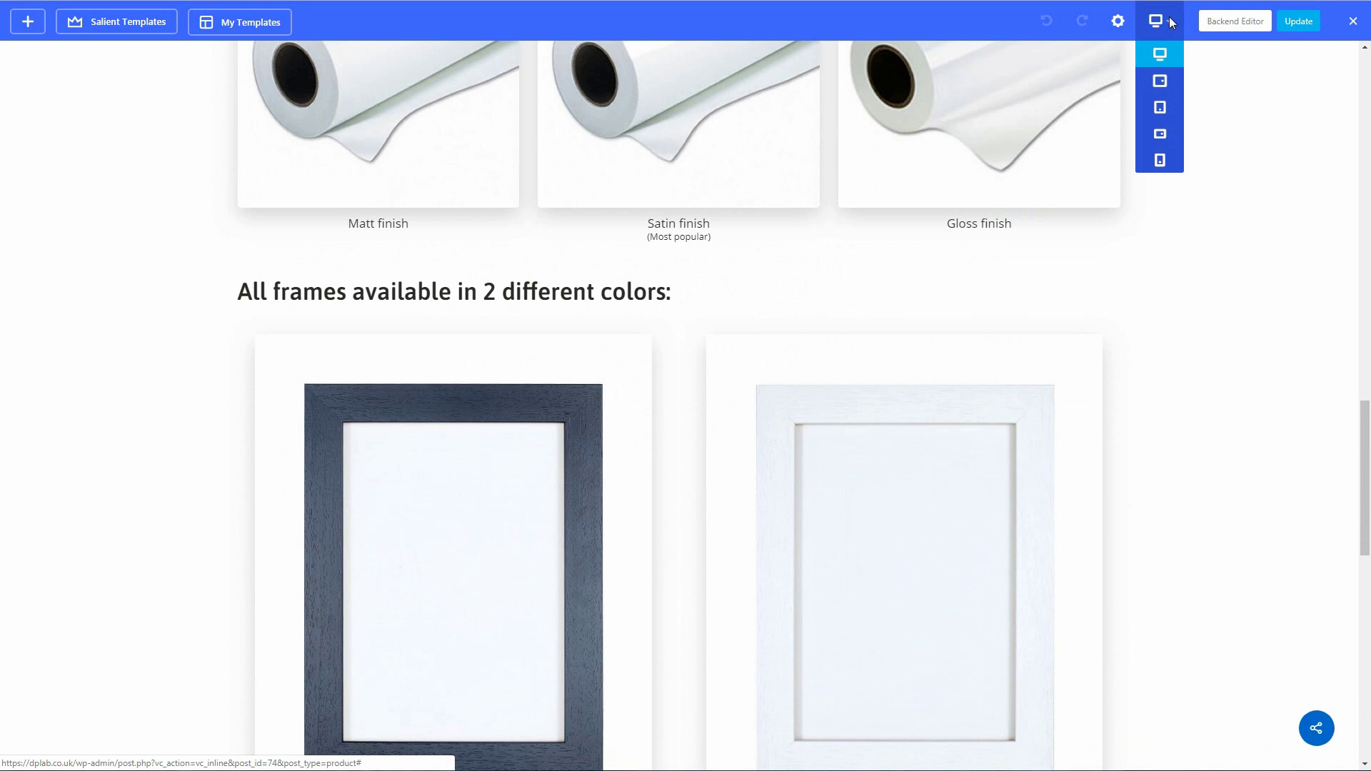
{"action": "left_click", "coordinate": [1162, 162]}
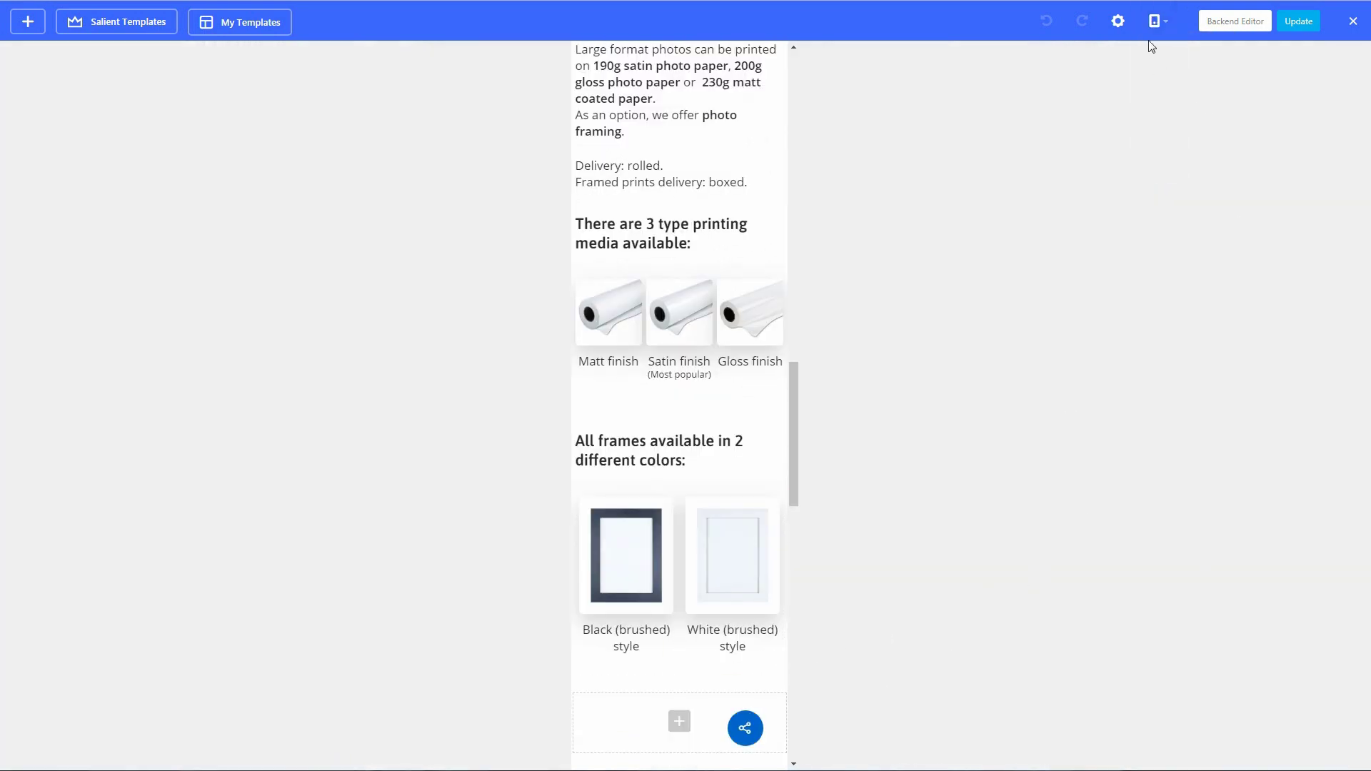
{"action": "left_click", "coordinate": [1156, 24]}
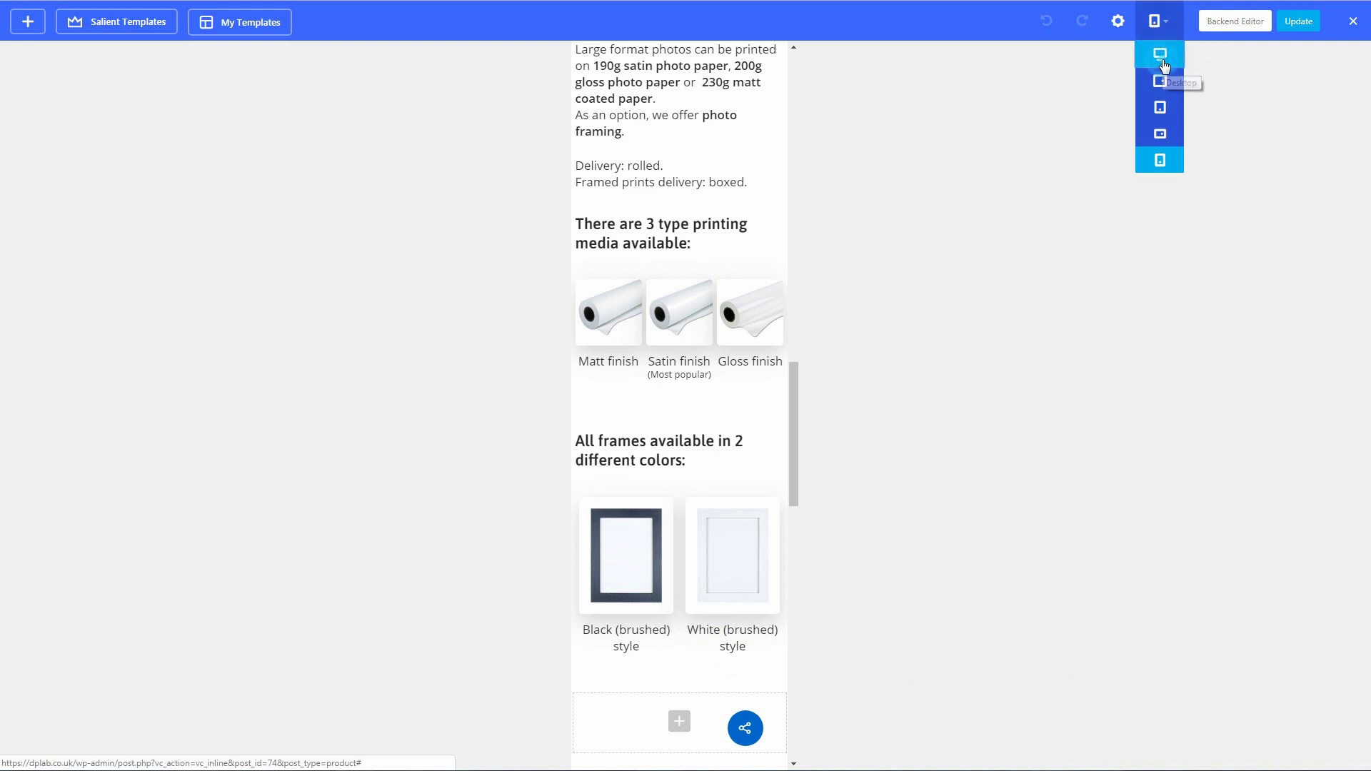
{"action": "left_click", "coordinate": [1160, 57]}
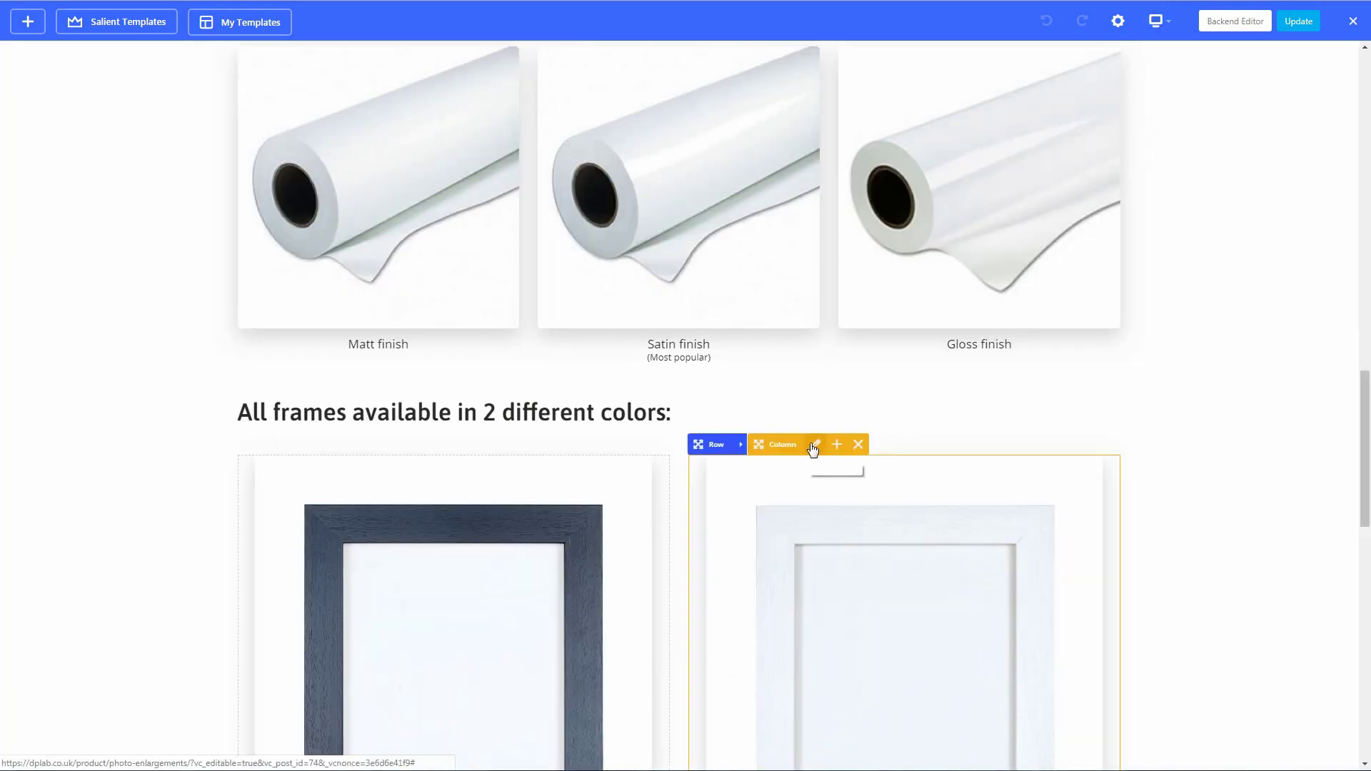
Check the white frame column's smartphone width of 6 columns - 1/2, closing without saving.
{"action": "left_click", "coordinate": [813, 446]}
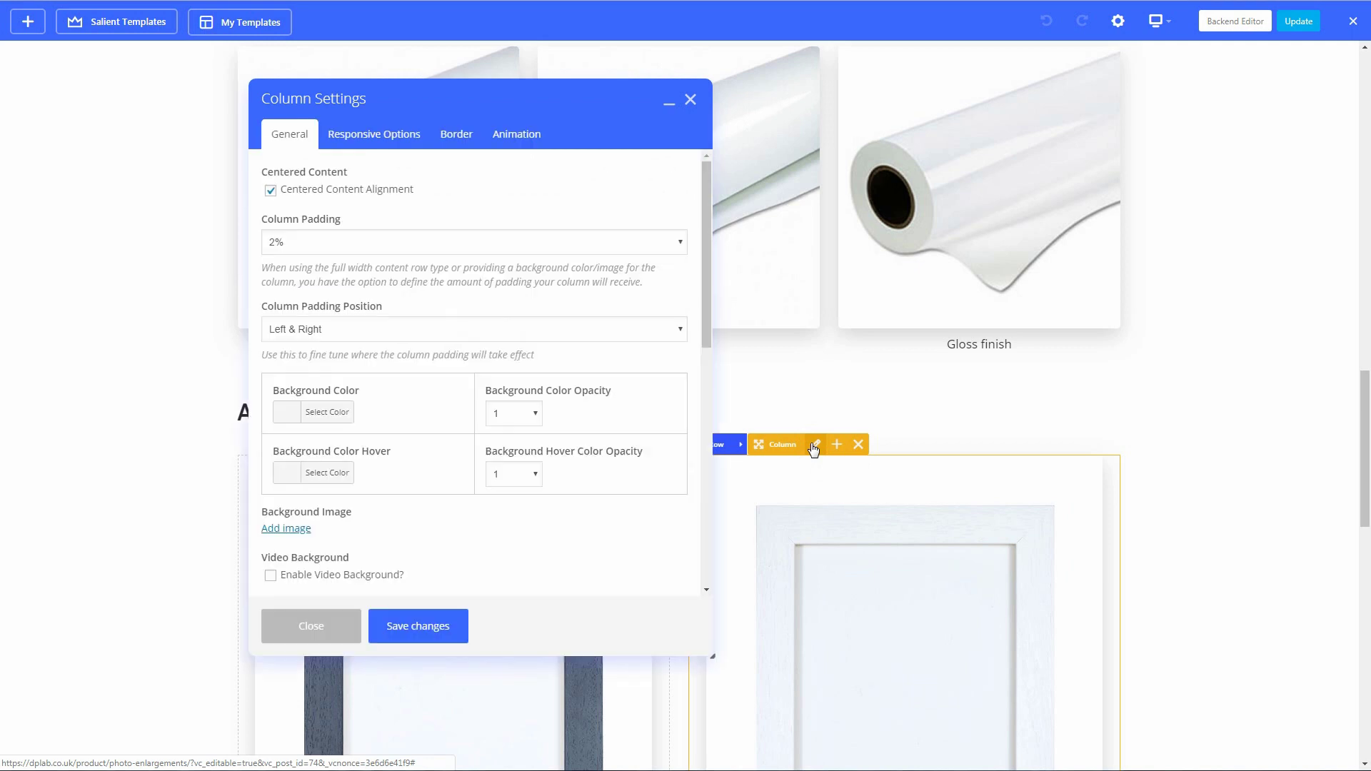
{"action": "left_click", "coordinate": [369, 138]}
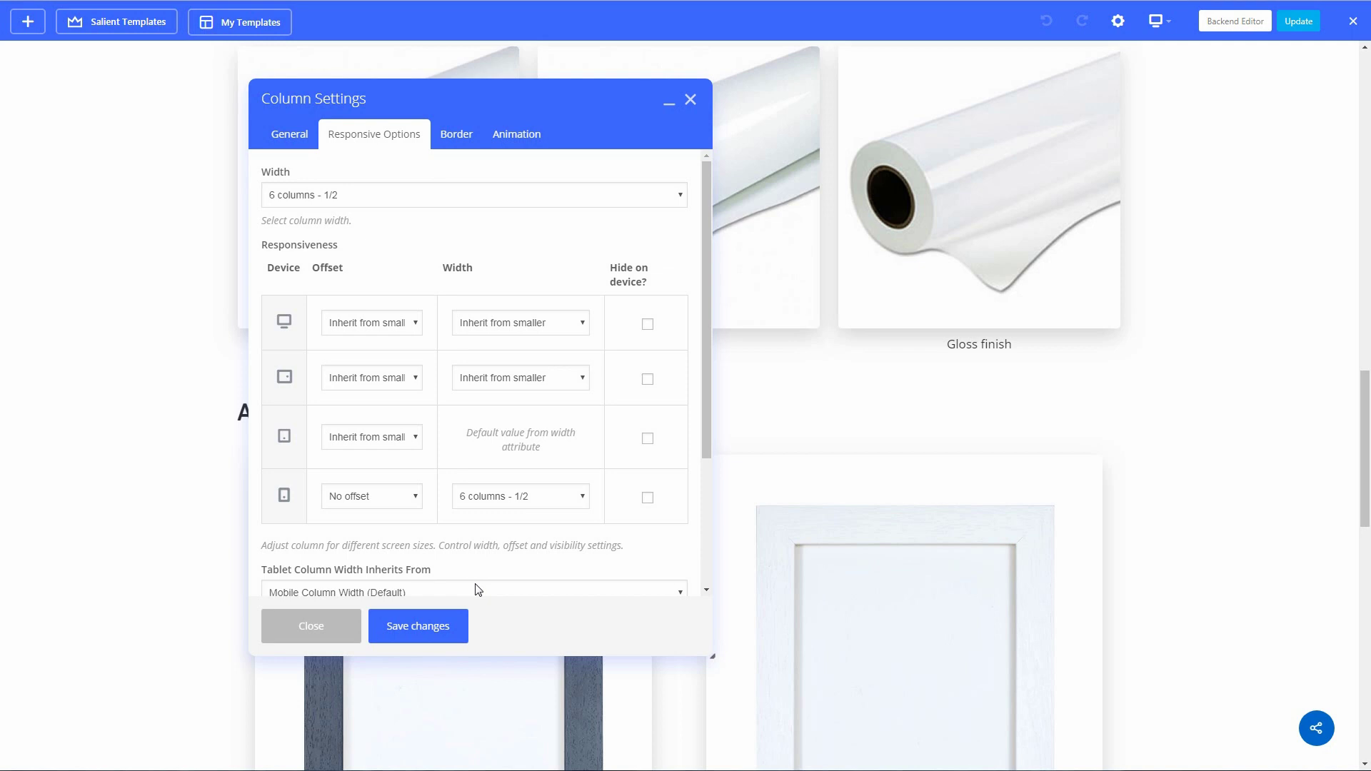
{"action": "left_click", "coordinate": [584, 498]}
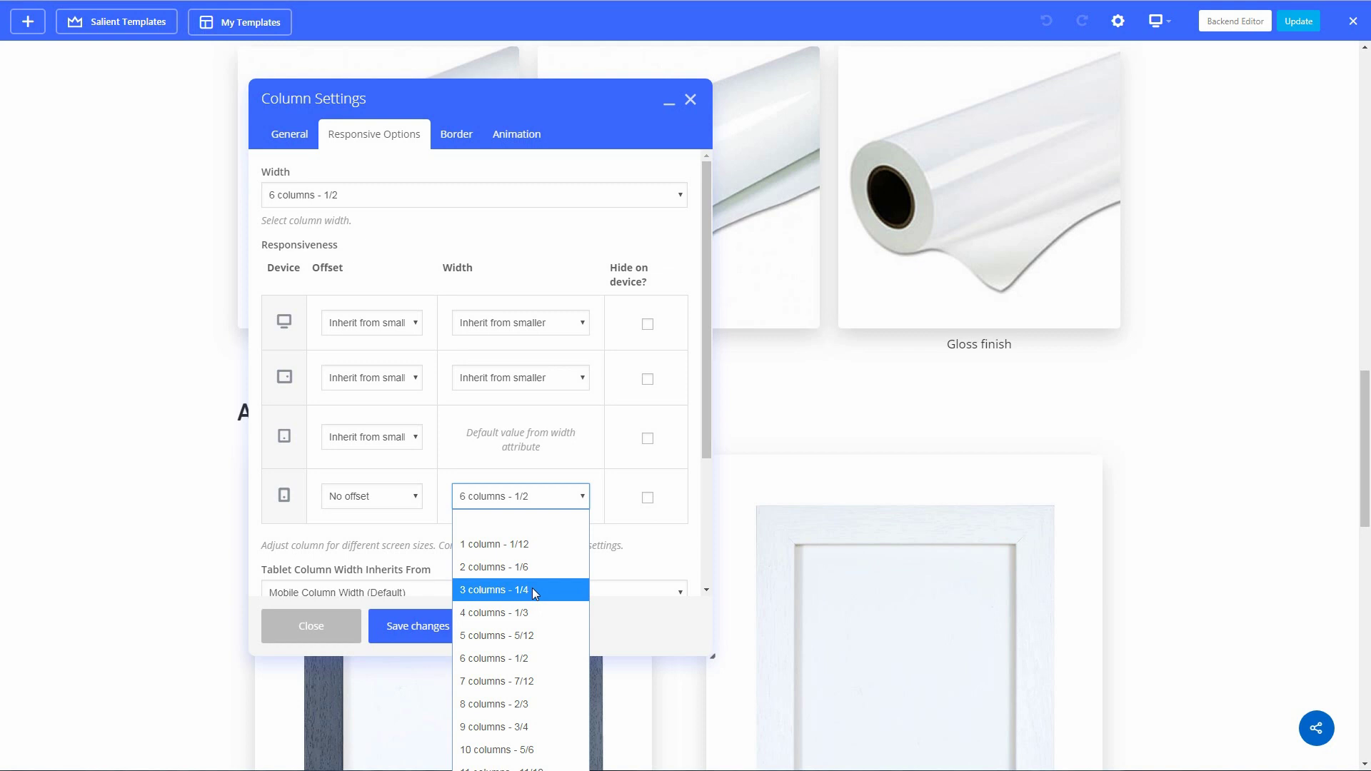
{"action": "left_click", "coordinate": [691, 99]}
Dismiss the roll image lightbox, then enlarge and close the Black & white floor plan image.
{"action": "left_click", "coordinate": [695, 99]}
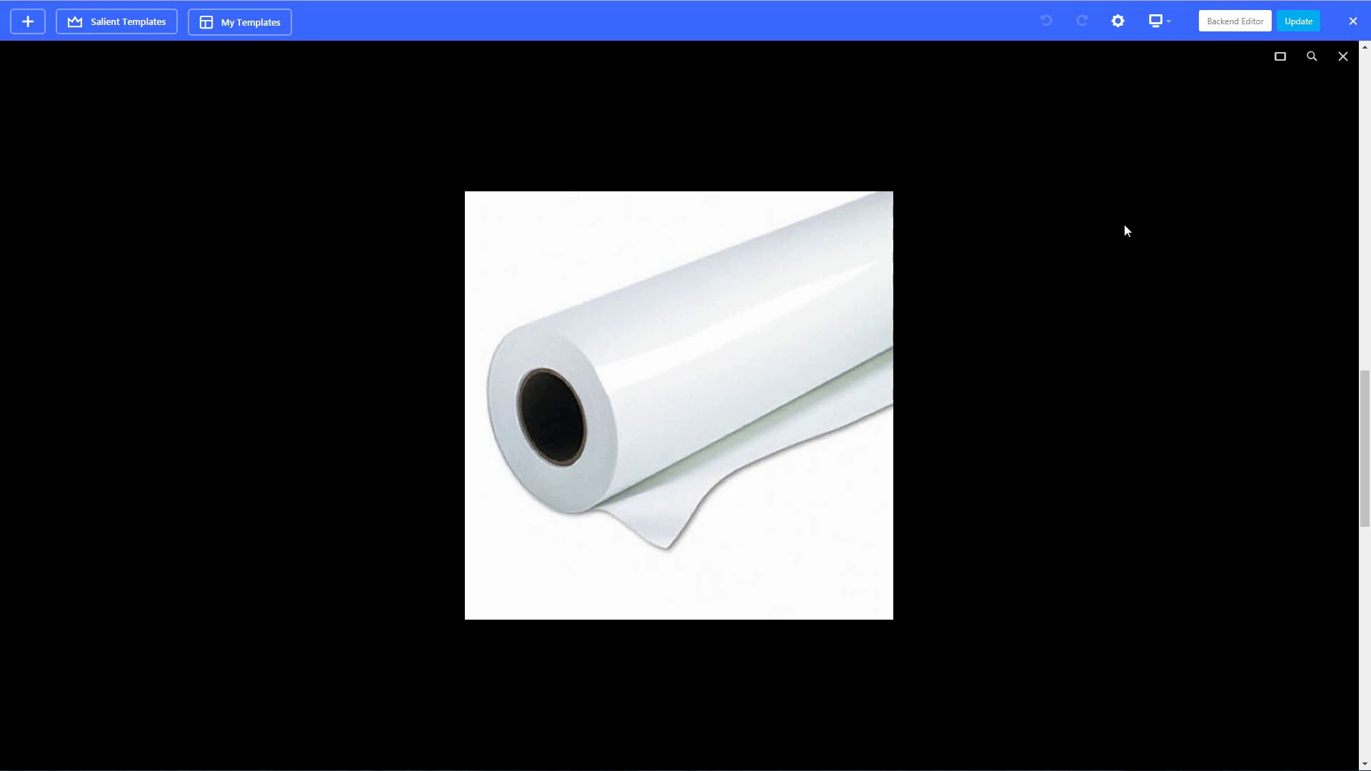
{"action": "left_click", "coordinate": [1123, 224]}
{"action": "scroll", "coordinate": [1172, 435], "scroll_direction": "up", "scroll_amount": 1}
{"action": "scroll", "coordinate": [1171, 436], "scroll_direction": "up", "scroll_amount": 2}
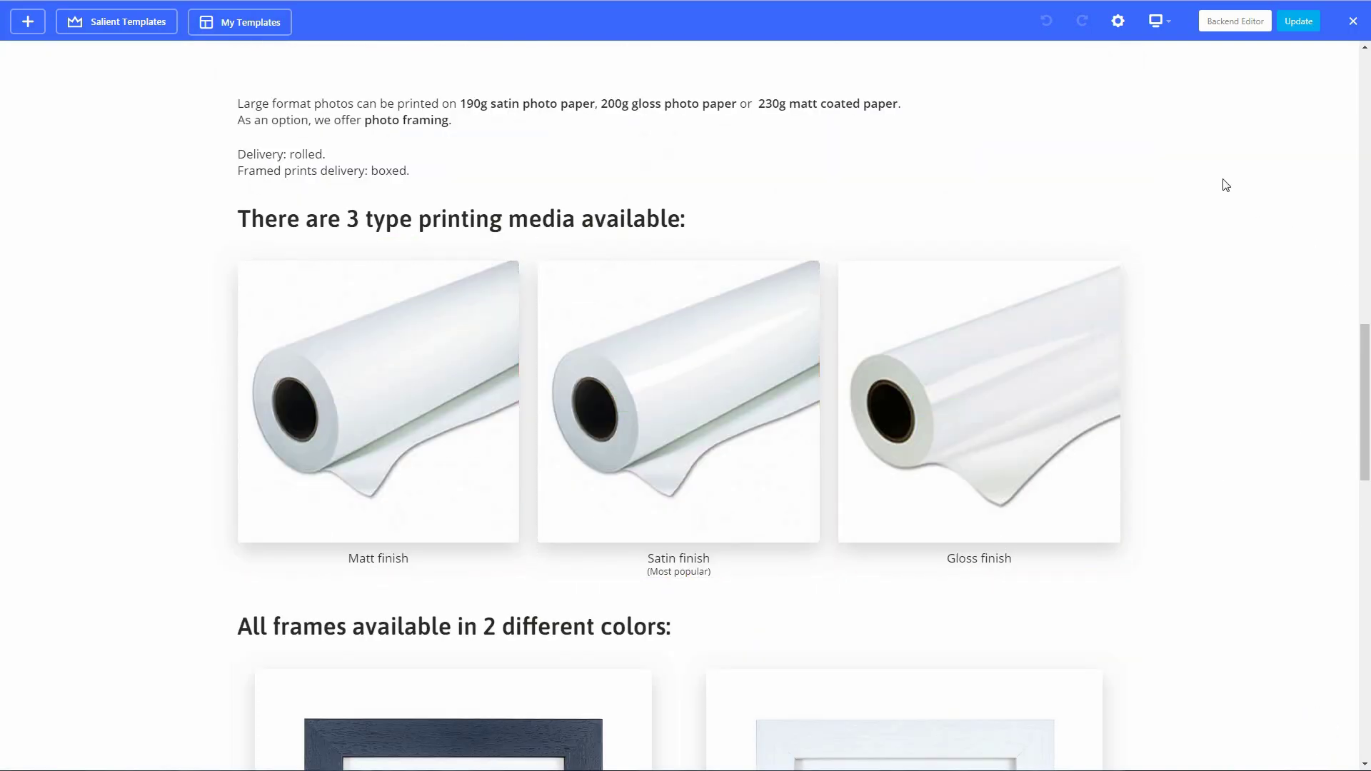
{"action": "scroll", "coordinate": [1214, 232], "scroll_direction": "up", "scroll_amount": 5}
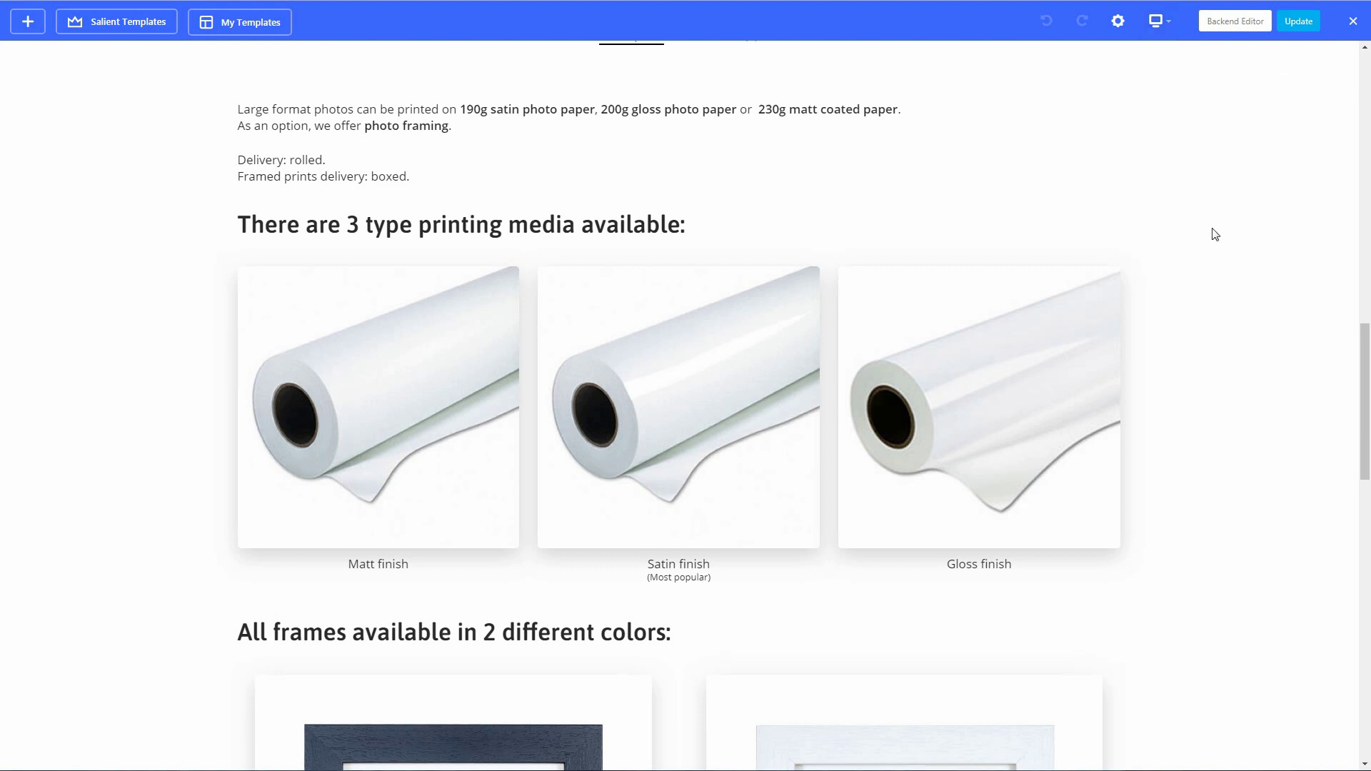
{"action": "scroll", "coordinate": [1218, 261], "scroll_direction": "up", "scroll_amount": 5}
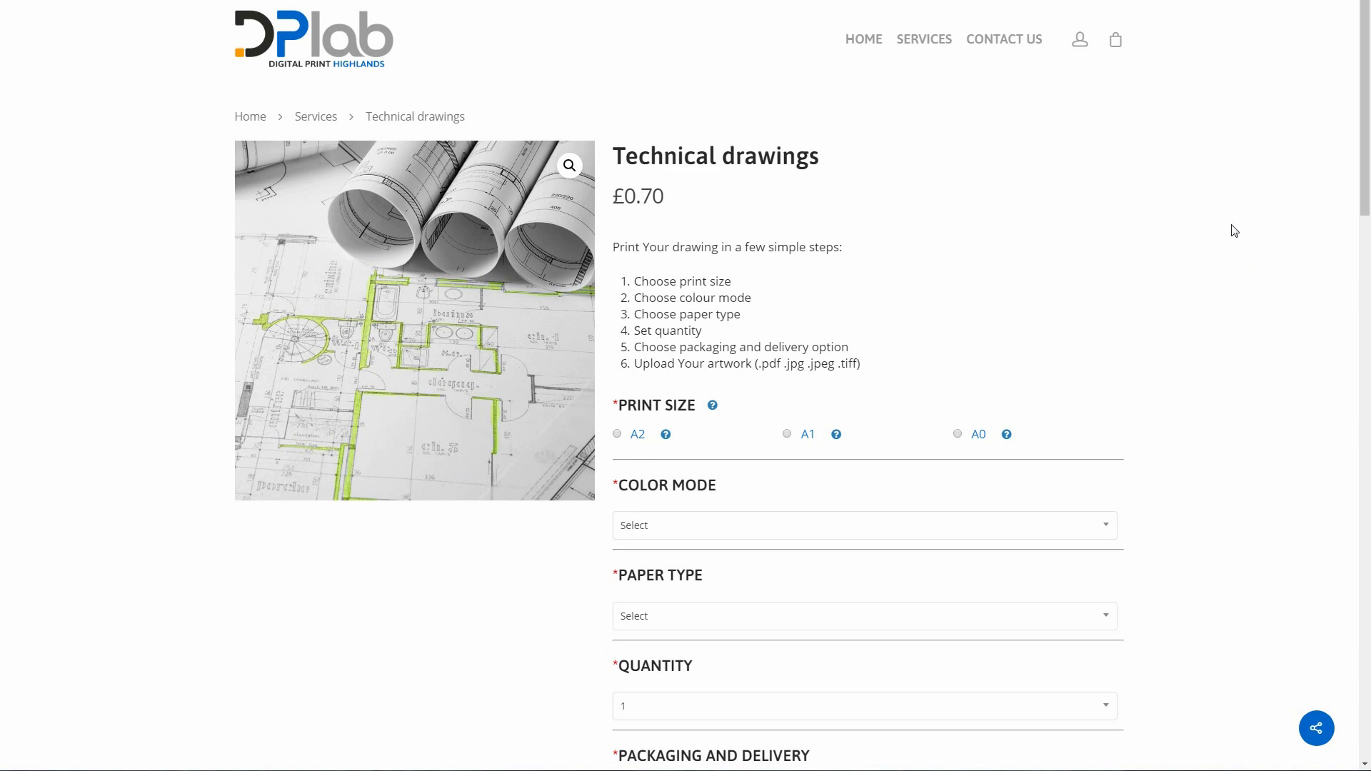
{"action": "scroll", "coordinate": [1235, 231], "scroll_direction": "down", "scroll_amount": 5}
{"action": "scroll", "coordinate": [1146, 354], "scroll_direction": "down", "scroll_amount": 5}
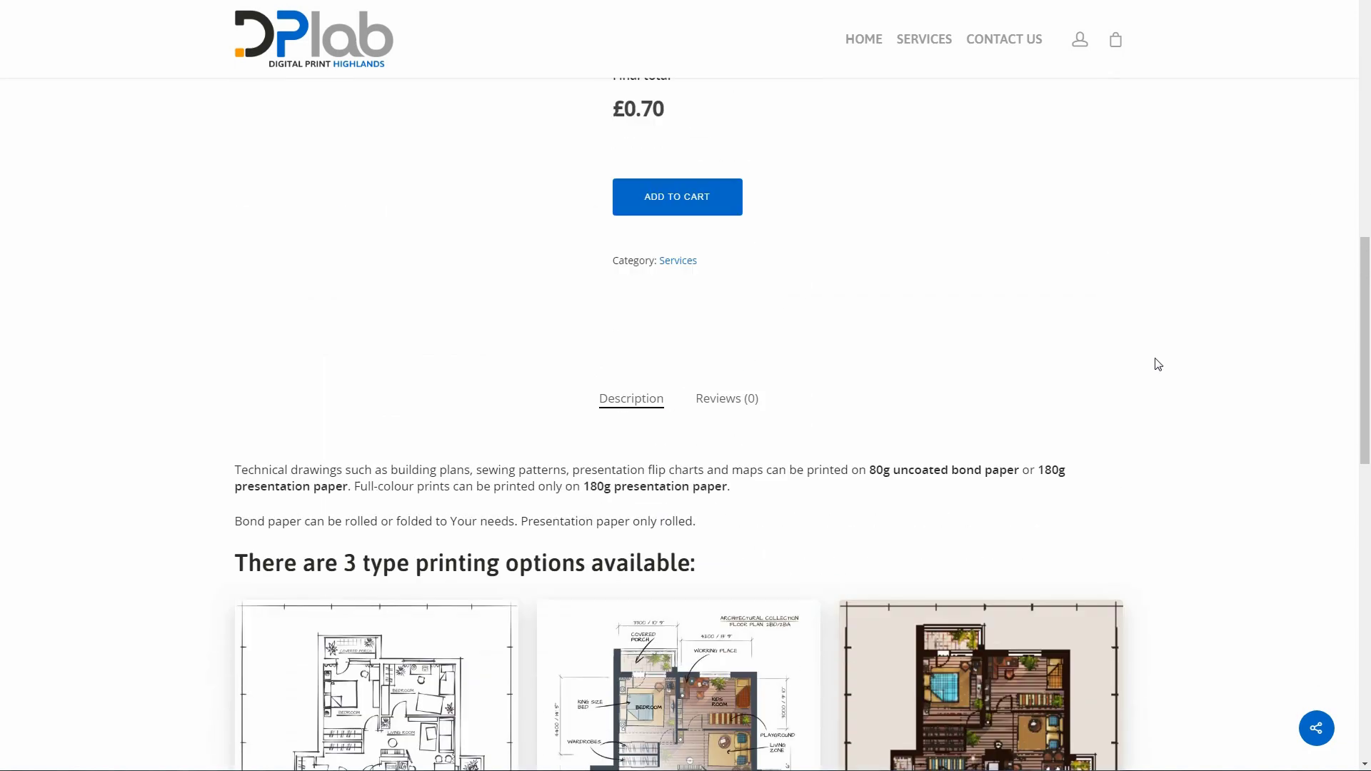
{"action": "scroll", "coordinate": [1152, 364], "scroll_direction": "down", "scroll_amount": 3}
{"action": "scroll", "coordinate": [1134, 382], "scroll_direction": "down", "scroll_amount": 2}
{"action": "left_click", "coordinate": [412, 354]}
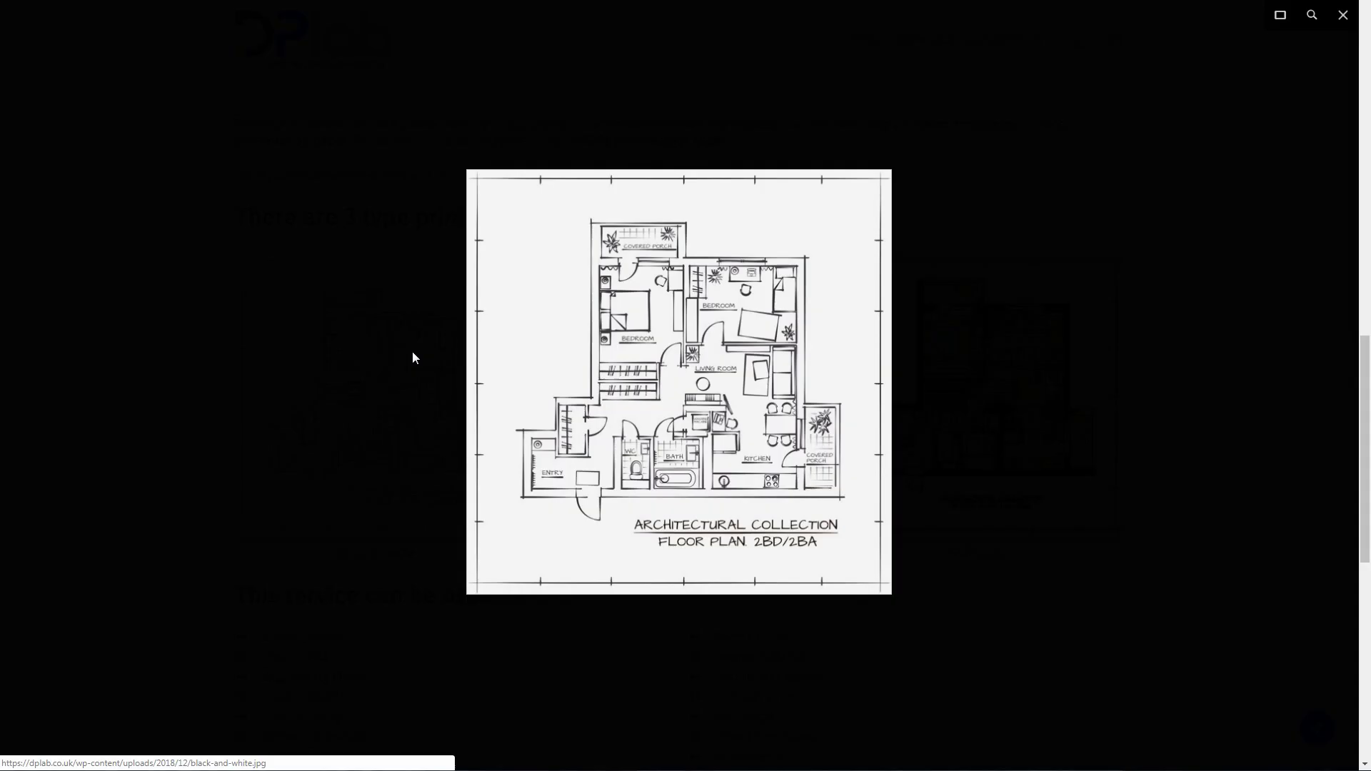
{"action": "left_click", "coordinate": [1103, 419]}
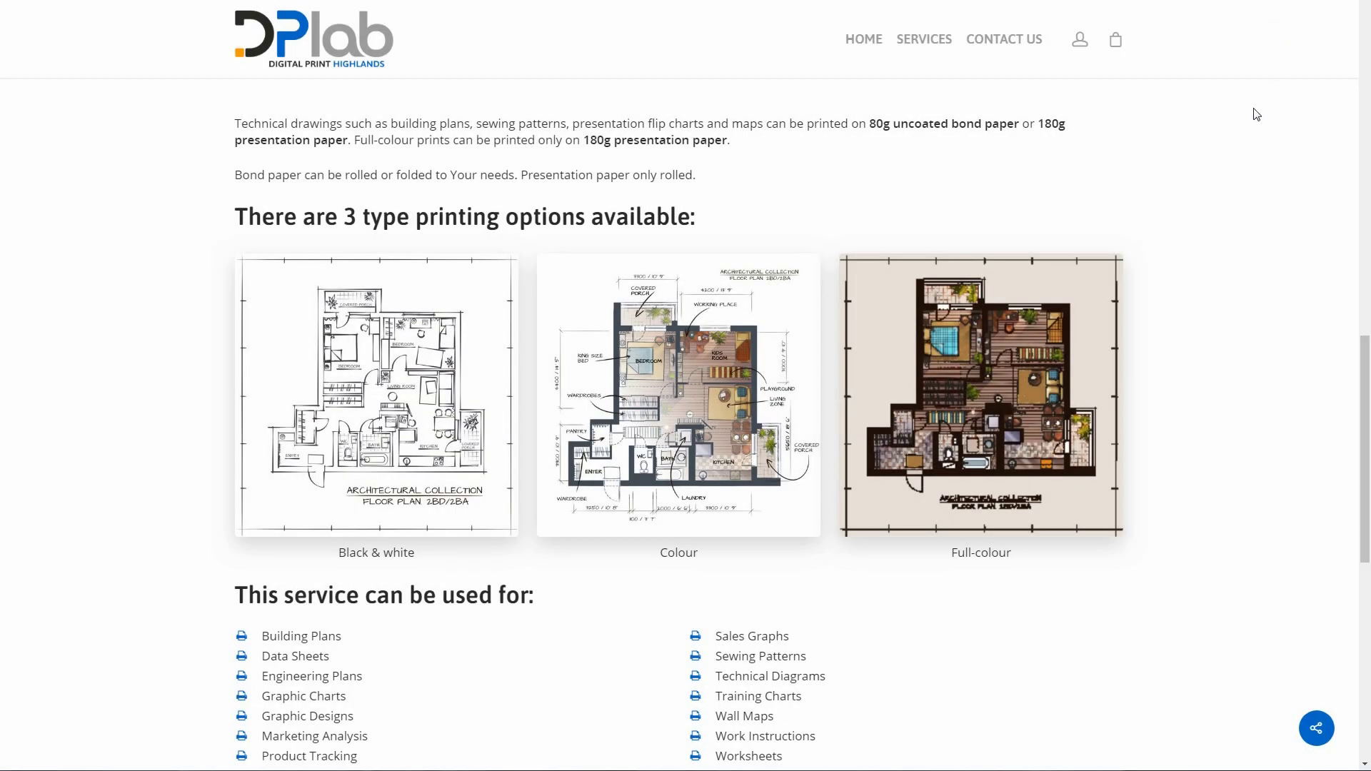